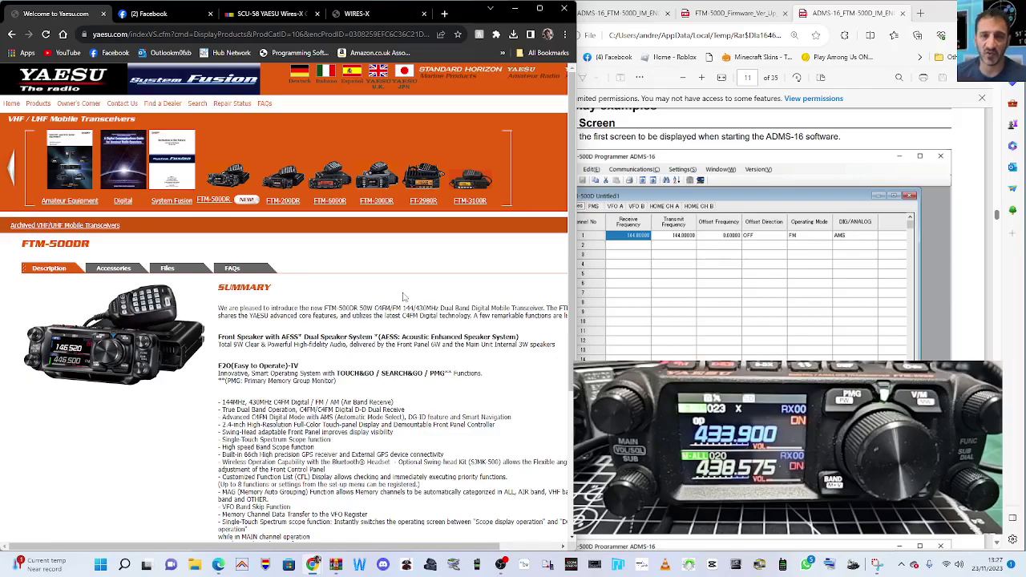
Show the downloadable files for the FTM-500DR on its Yaesu product page
scroll(404, 296, down, 1)
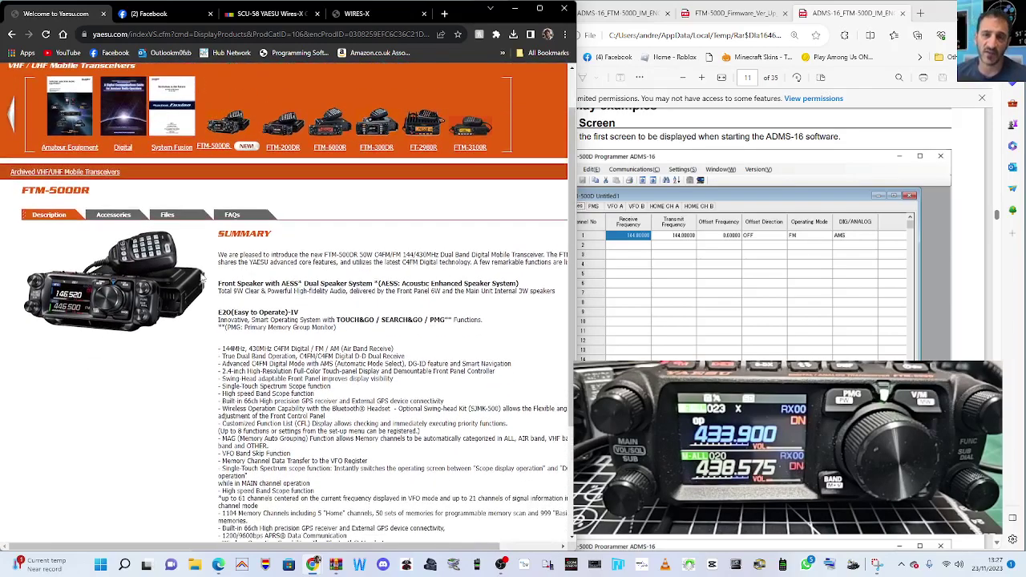
click(168, 216)
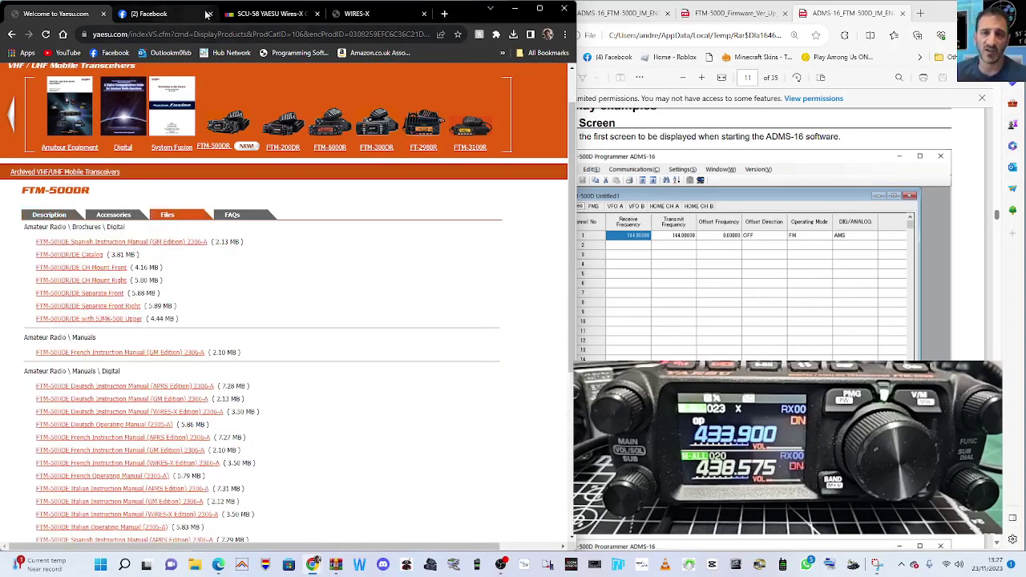
Review the SCU-58 cable listing, the WIRES-X website and the photo of the radio's rear DATA port
click(271, 14)
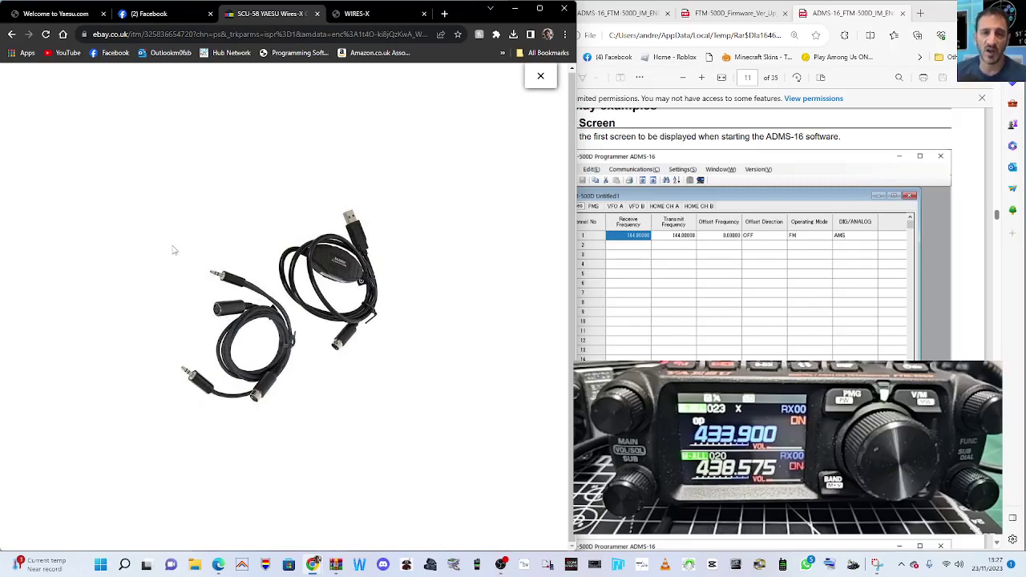
click(371, 15)
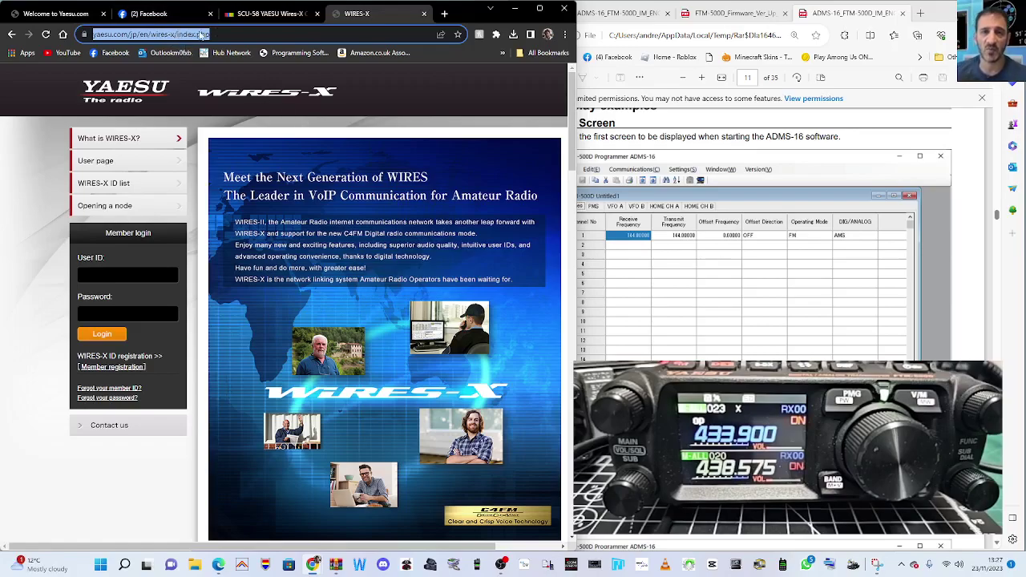
click(167, 14)
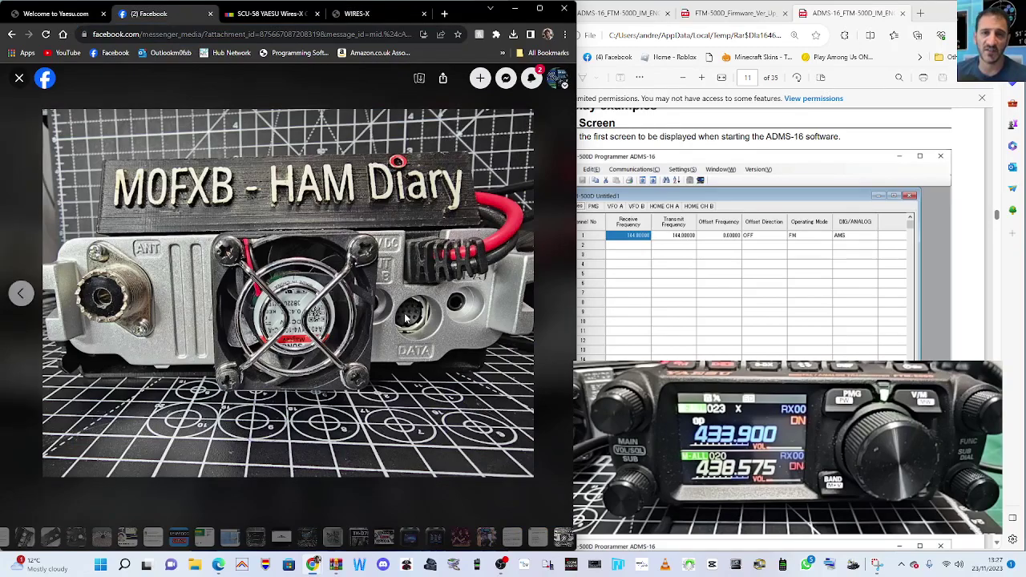
Download the PL23XX Prolific DriverInstaller (Ver. 402) from the FTM-500DR software files on the Yaesu site
click(36, 16)
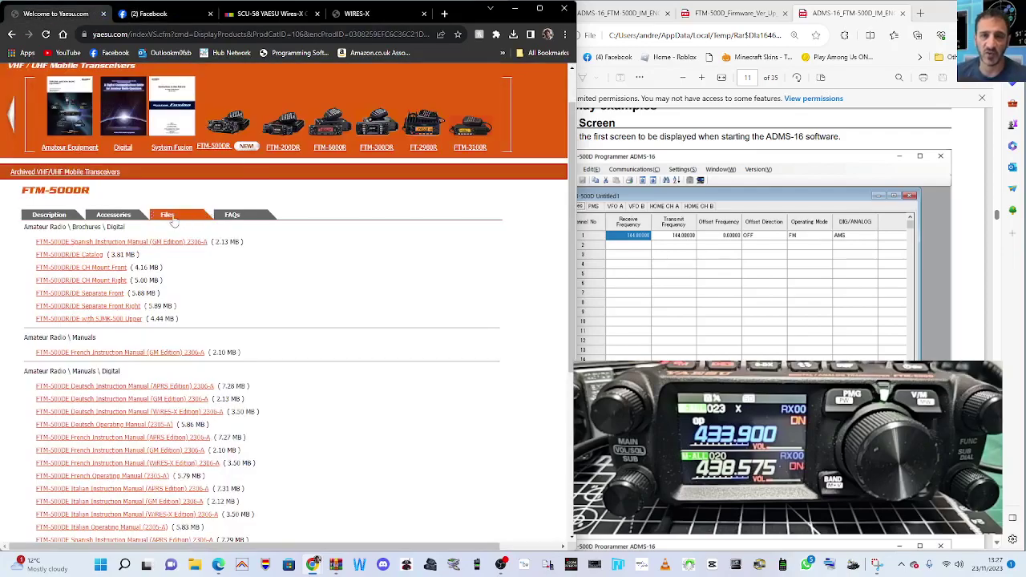
scroll(367, 266, down, 5)
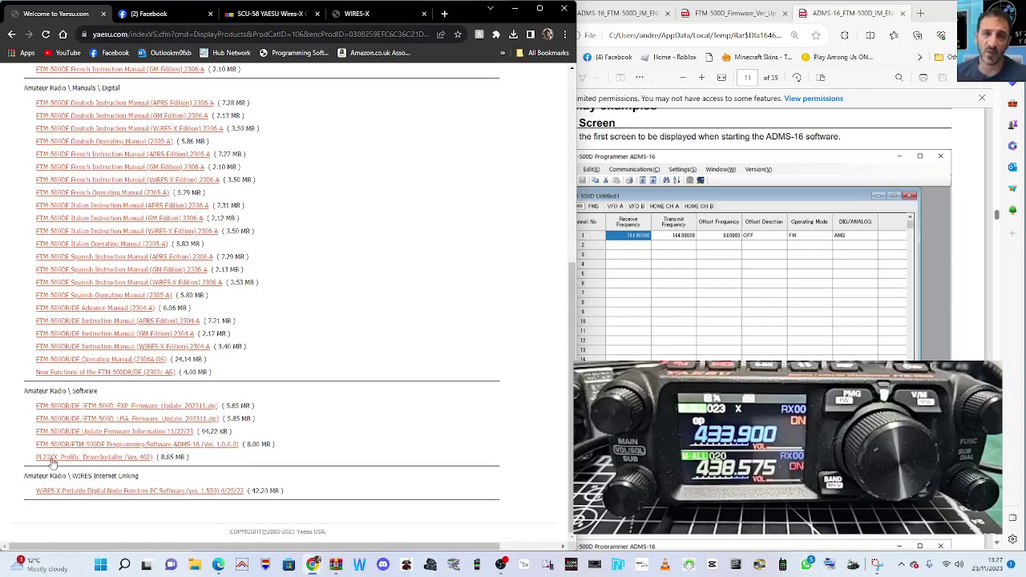
click(85, 458)
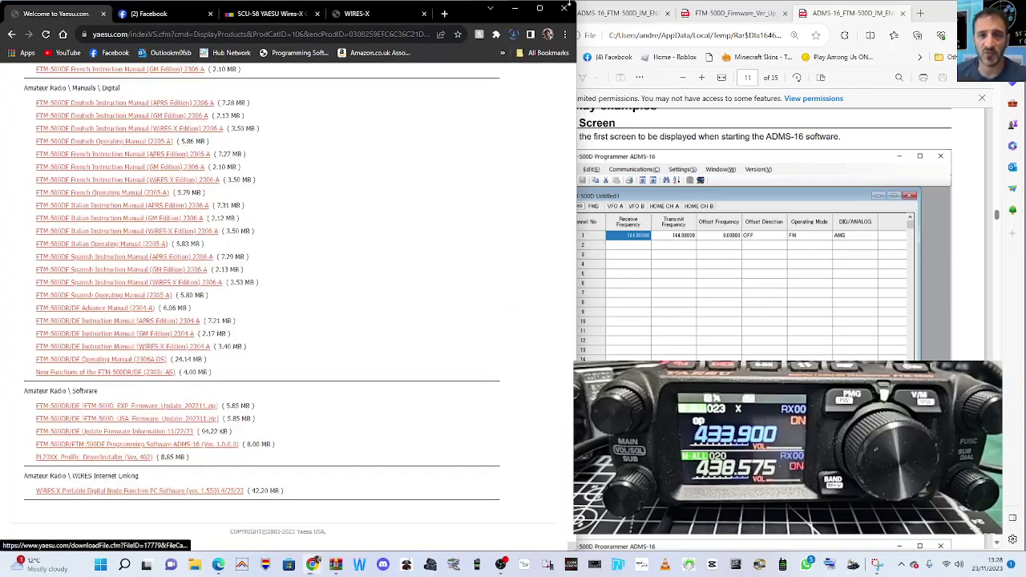
Launch the PL23XX-M USB-to-Serial driver installer from the downloaded PL23XX_Prolific_DriverInstaller_v402 (1).zip archive
click(513, 35)
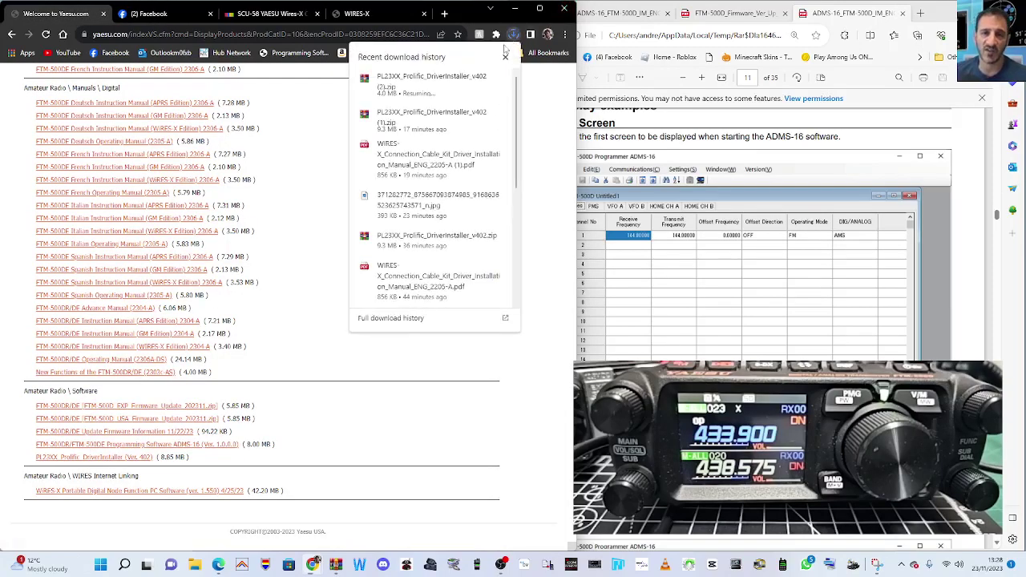
click(425, 119)
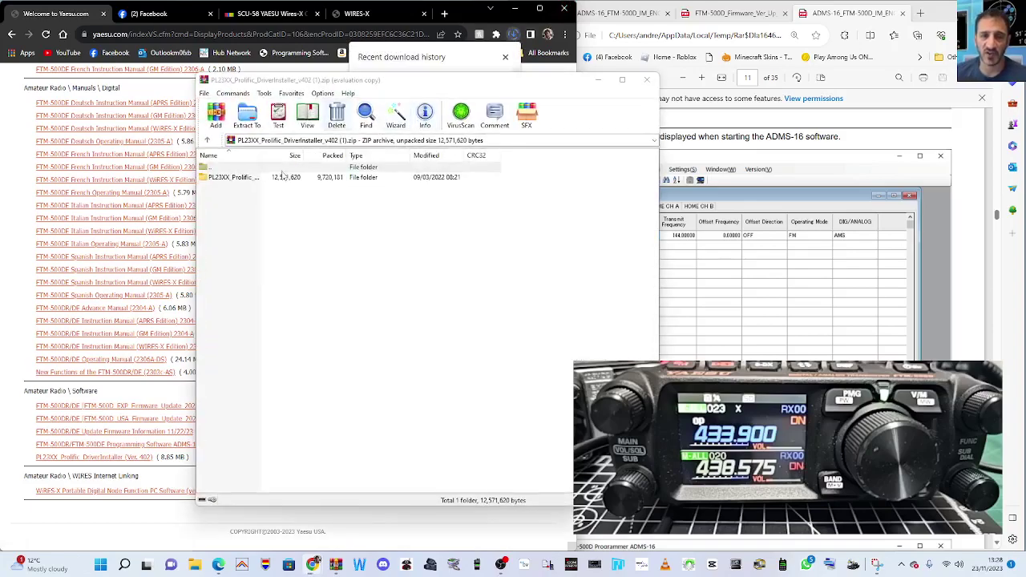
double_click(240, 178)
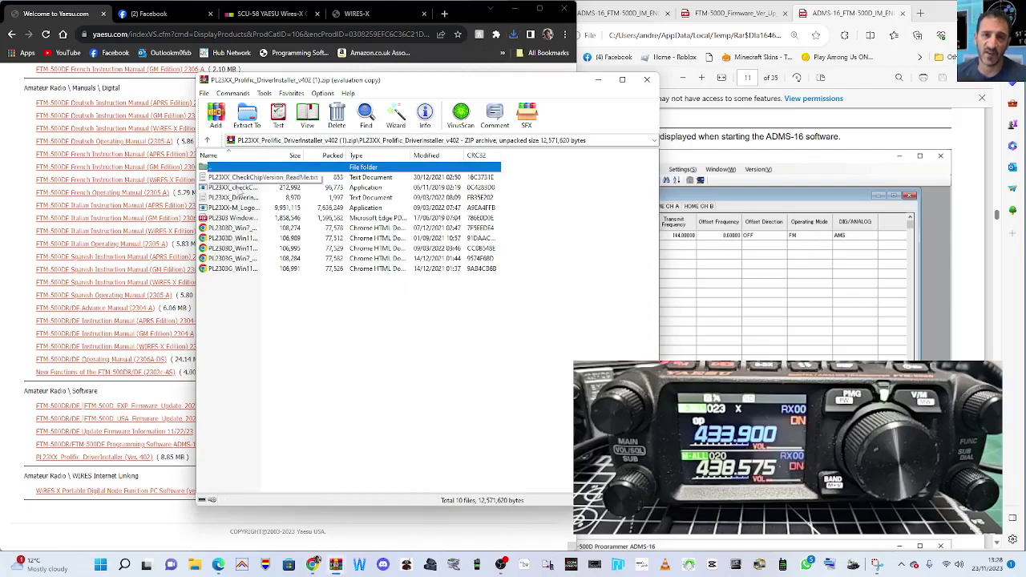
double_click(240, 208)
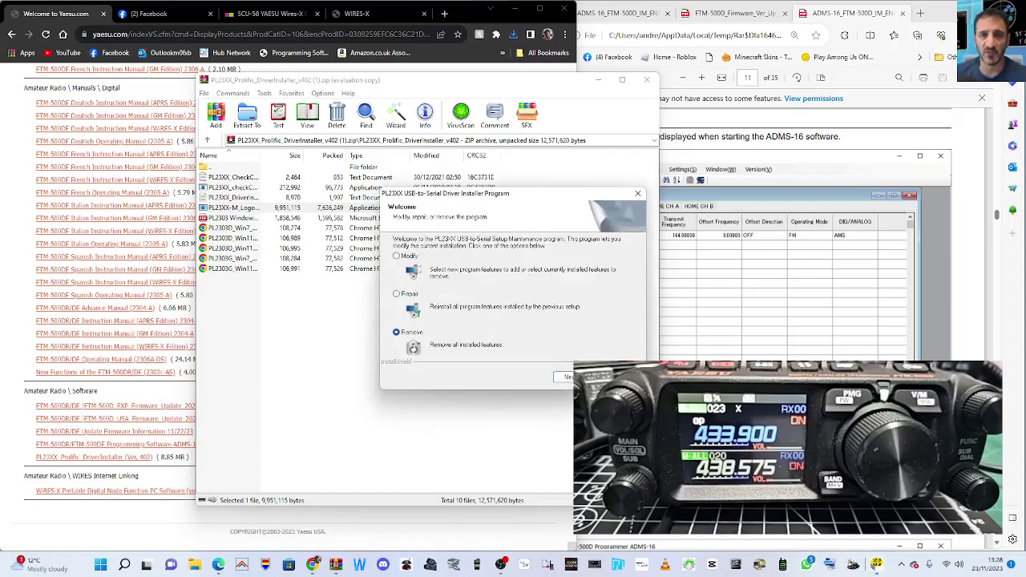
Cancel the PL23XX driver setup and close the driver archive
click(622, 376)
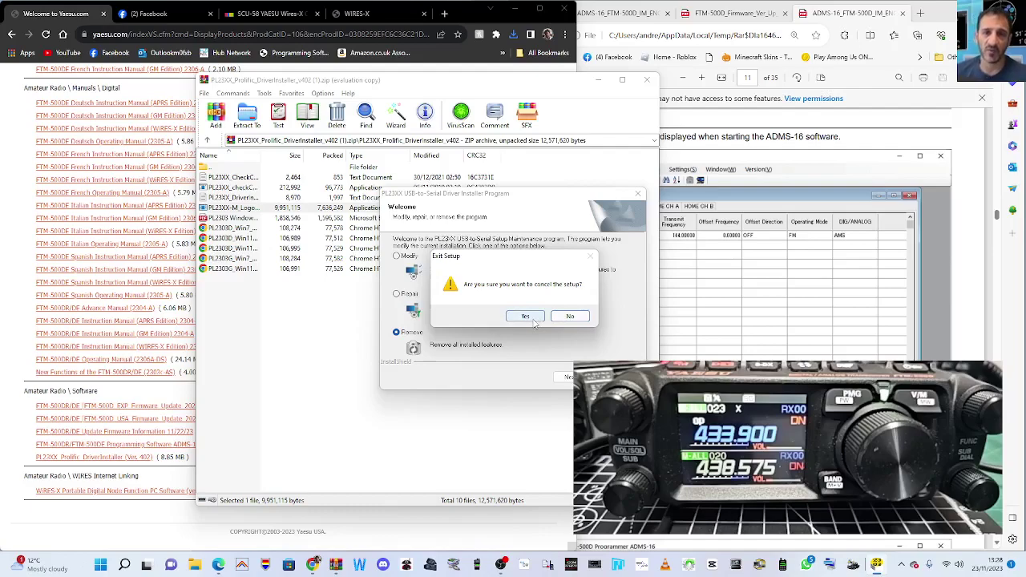
click(567, 319)
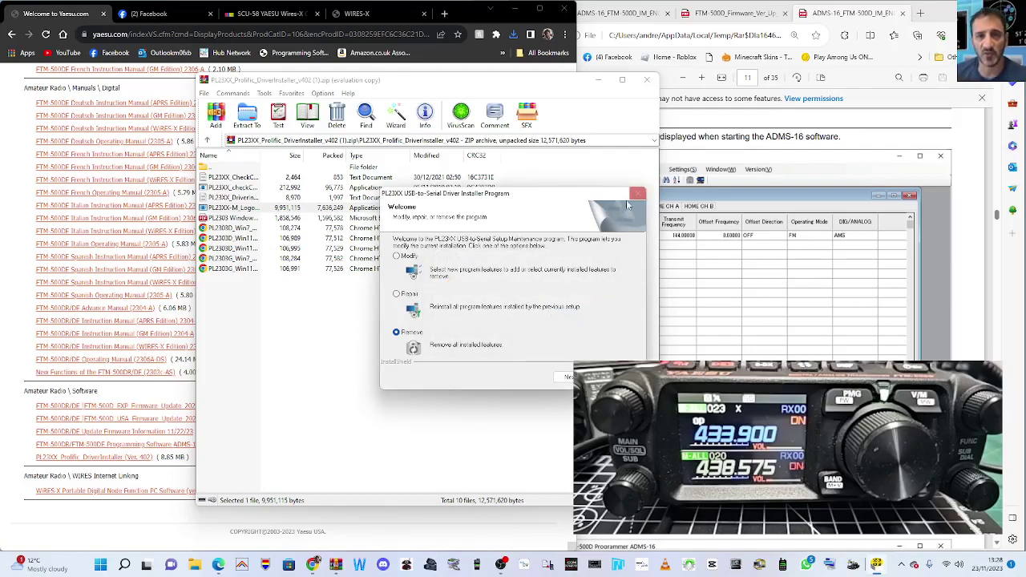
click(622, 376)
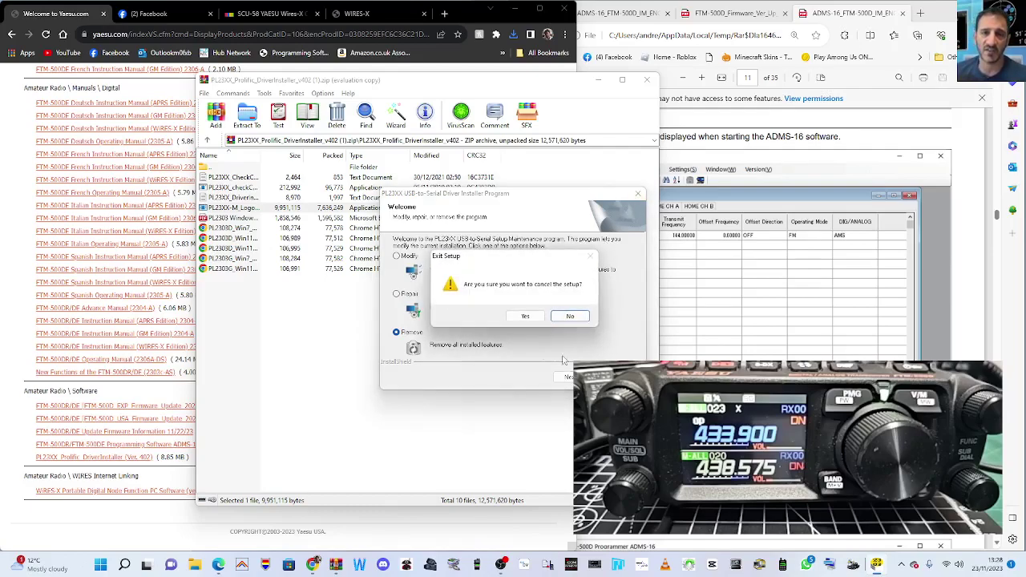
click(525, 317)
click(568, 375)
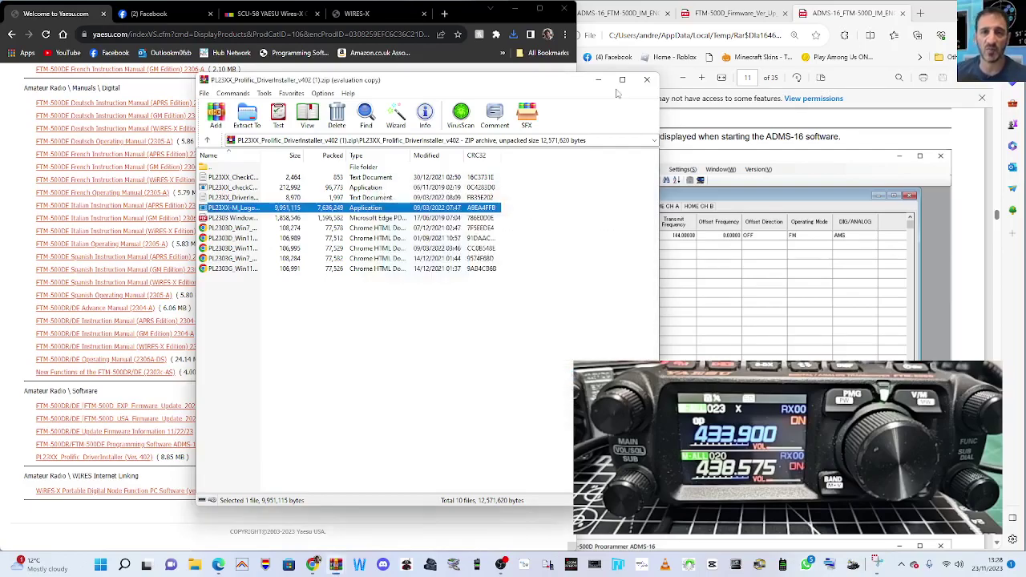
click(647, 80)
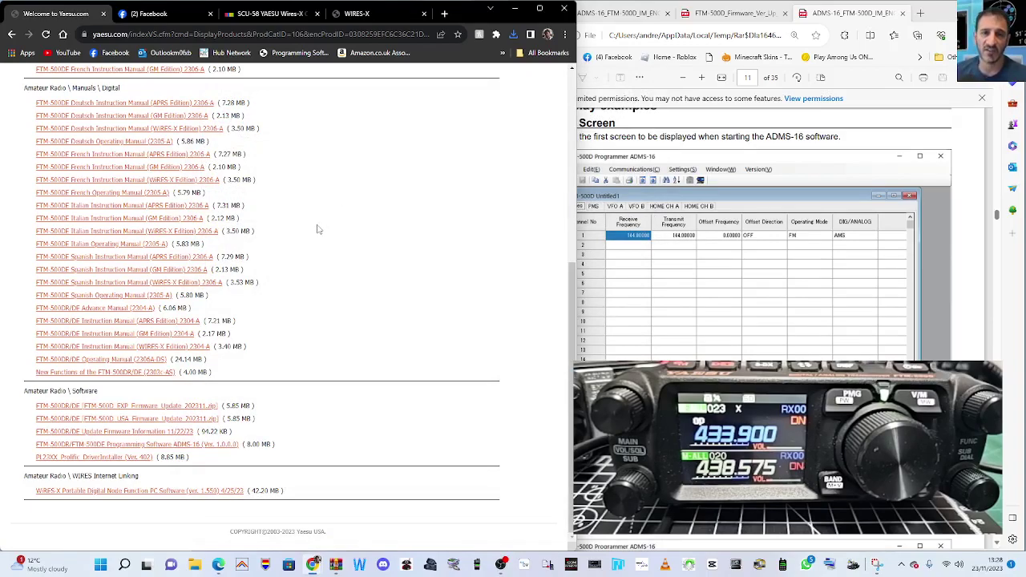
Download the FTM-500DR/FTM-500DE Programming Software ADMS-16 (Ver. 1.0.0.0) from the Yaesu software files
click(154, 446)
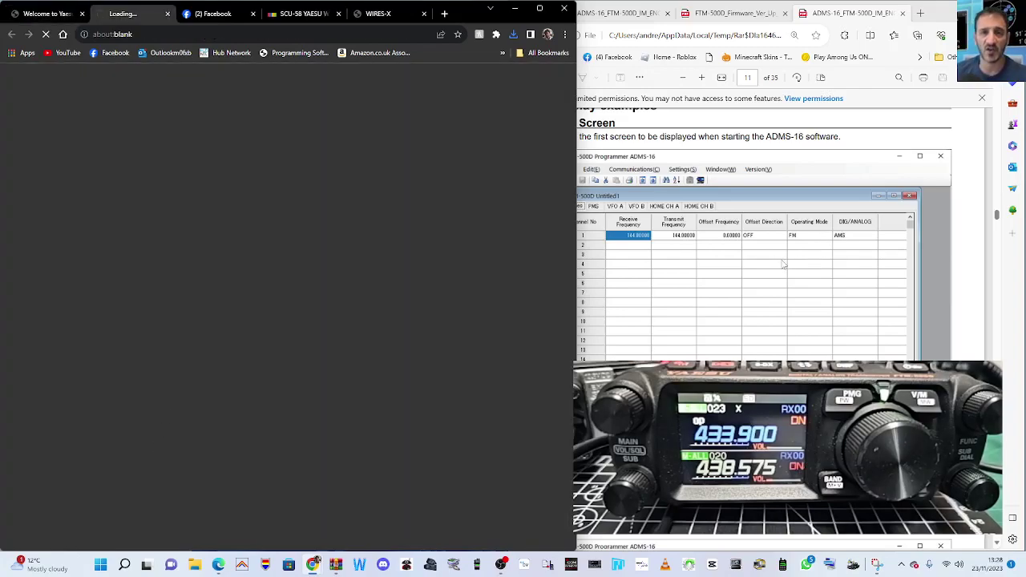
scroll(809, 256, up, 2)
scroll(789, 270, down, 2)
scroll(789, 269, down, 3)
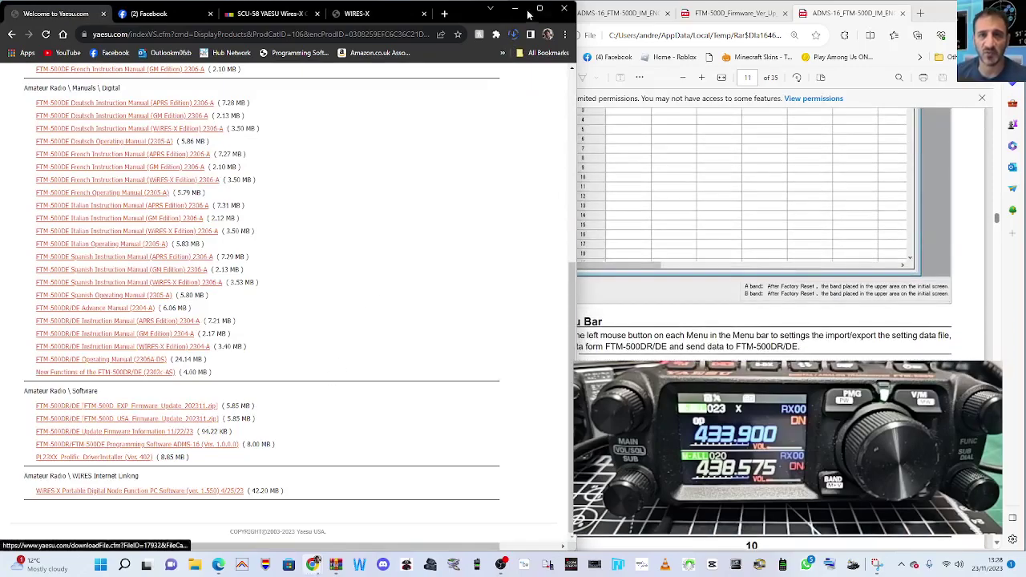
click(172, 445)
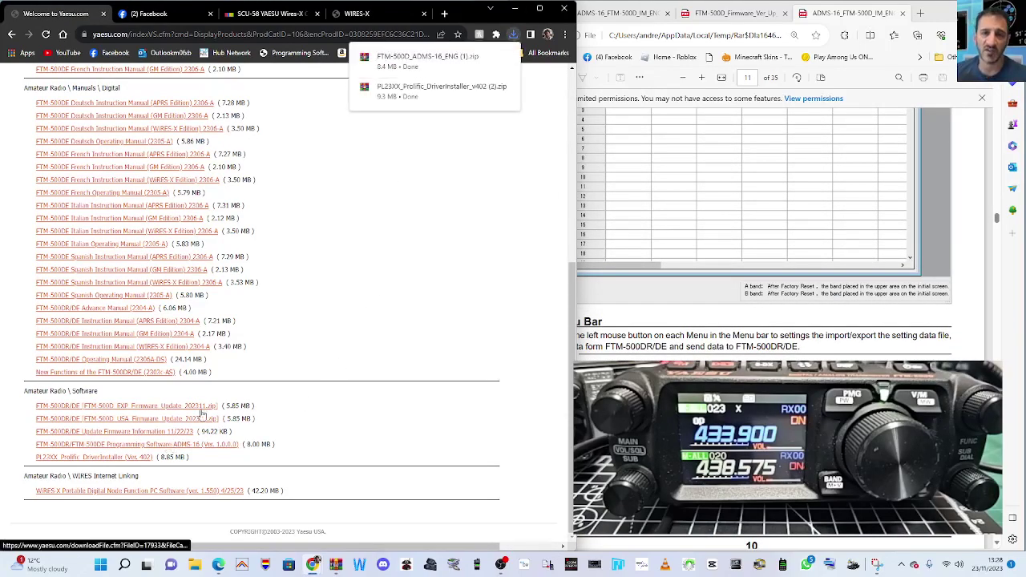
Launch setup.exe from the downloaded FTM-500D_ADMS-16_ENG (1).zip archive, and close the archive
click(419, 66)
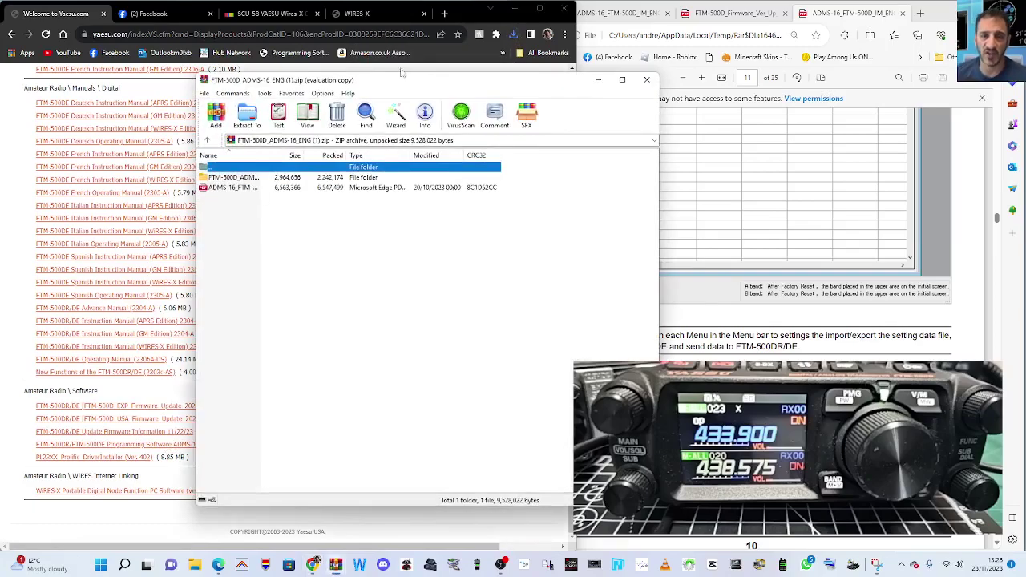
double_click(231, 180)
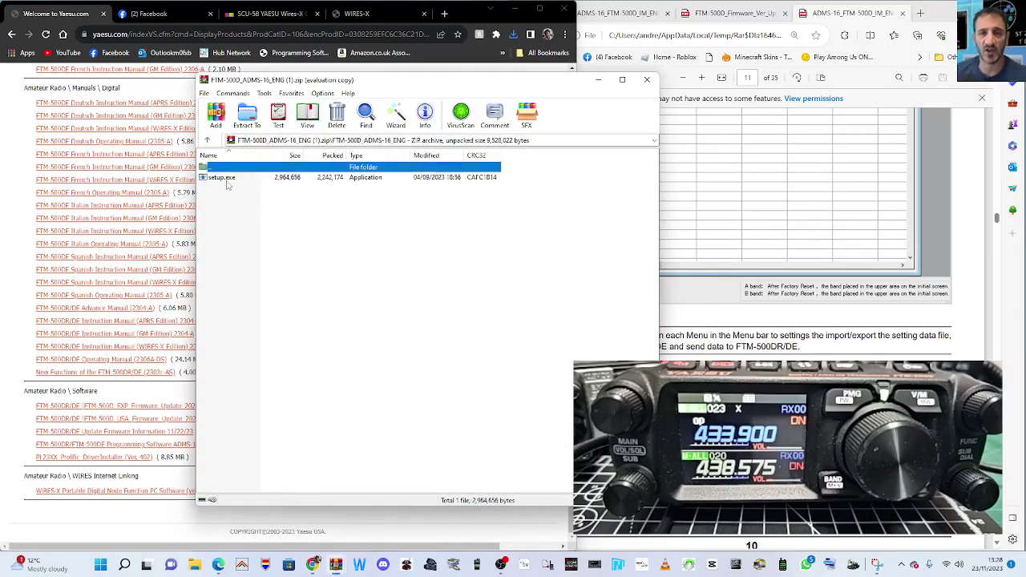
double_click(222, 177)
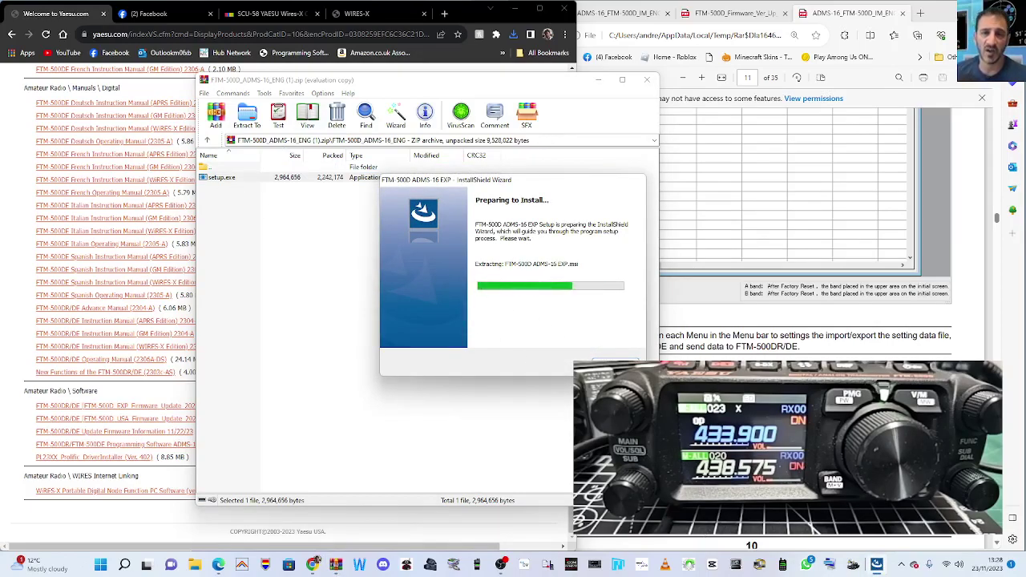
click(647, 79)
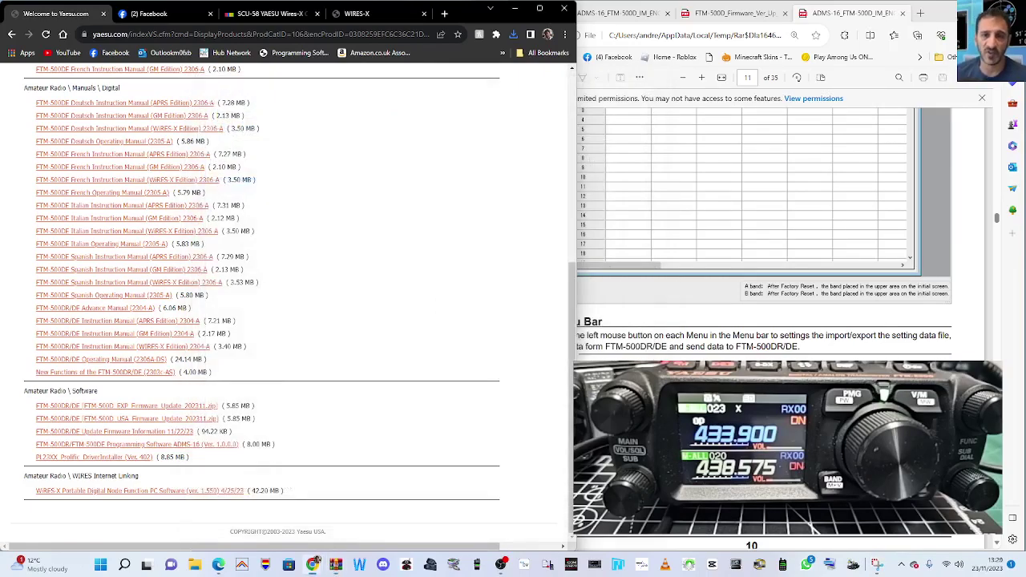
Switch to the FTM-500D Programmer ADMS-16 and enlarge its window over the browser, clear of the radio camera view
click(854, 567)
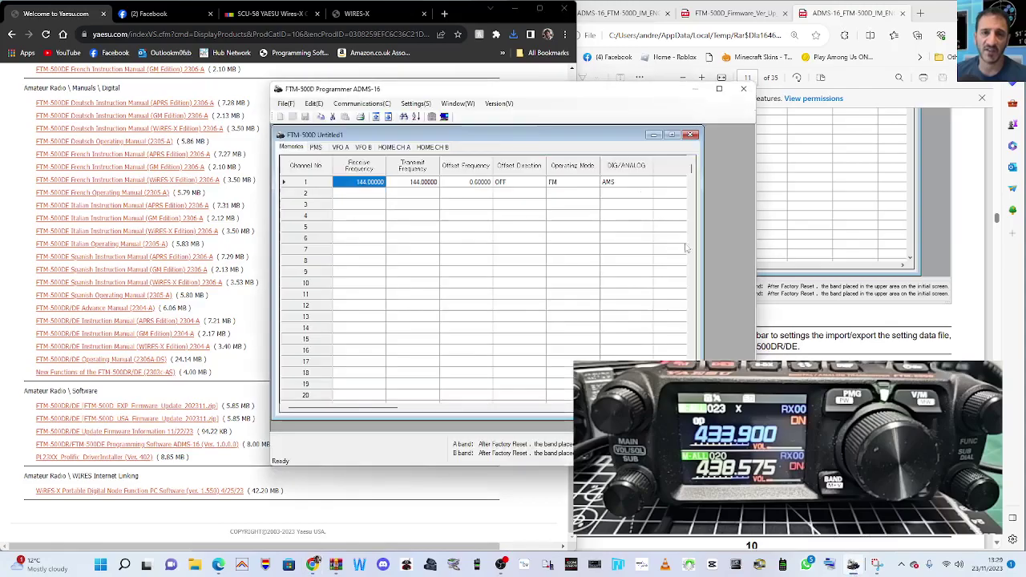
drag(615, 95, 535, 91)
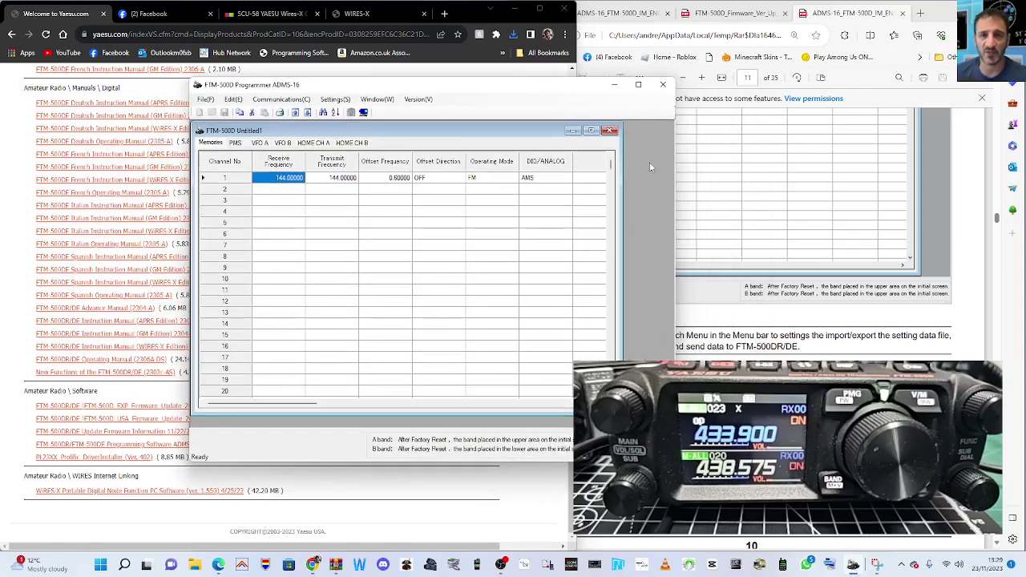
drag(677, 172, 747, 173)
drag(509, 90, 340, 66)
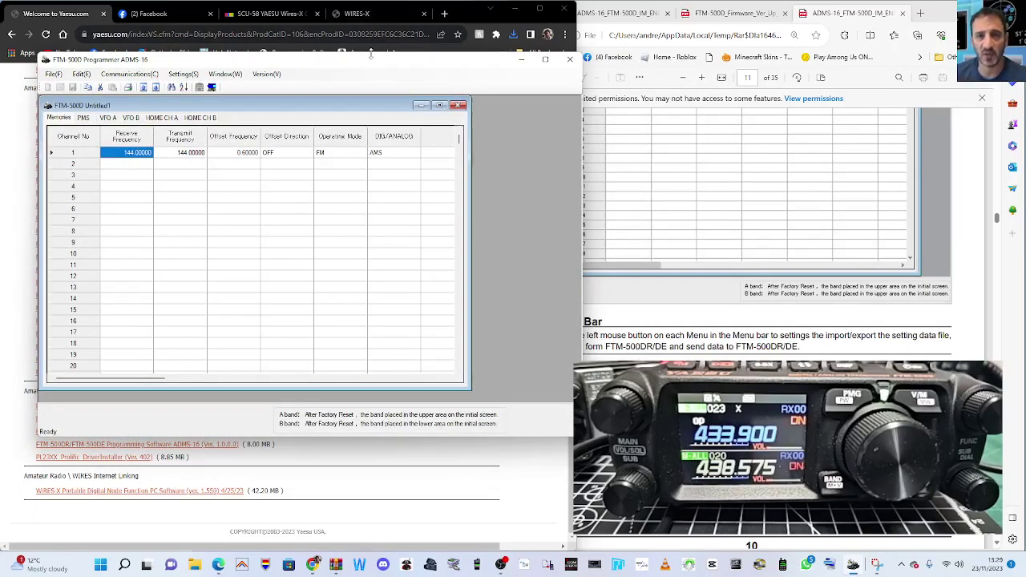
drag(371, 53, 371, 32)
drag(261, 435, 261, 479)
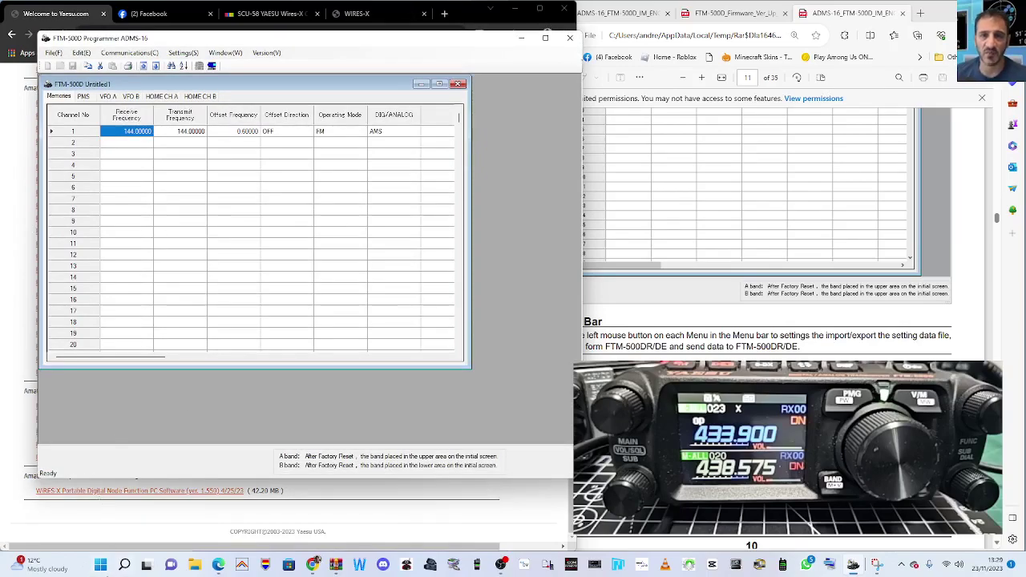
Check the Prolific USB serial port's number under Ports (COM & LPT) in Device Manager, and close it
right_click(101, 570)
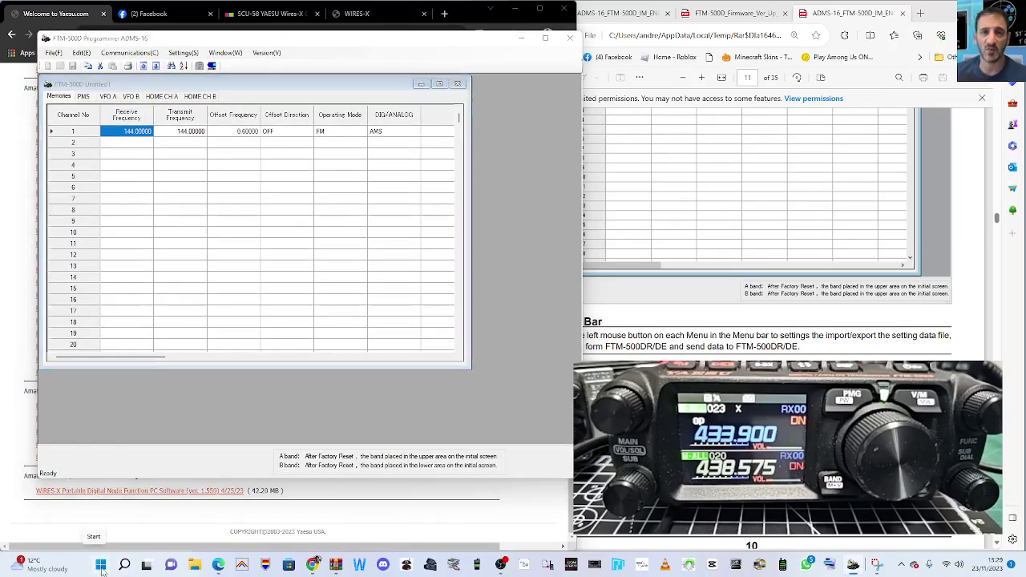
click(92, 336)
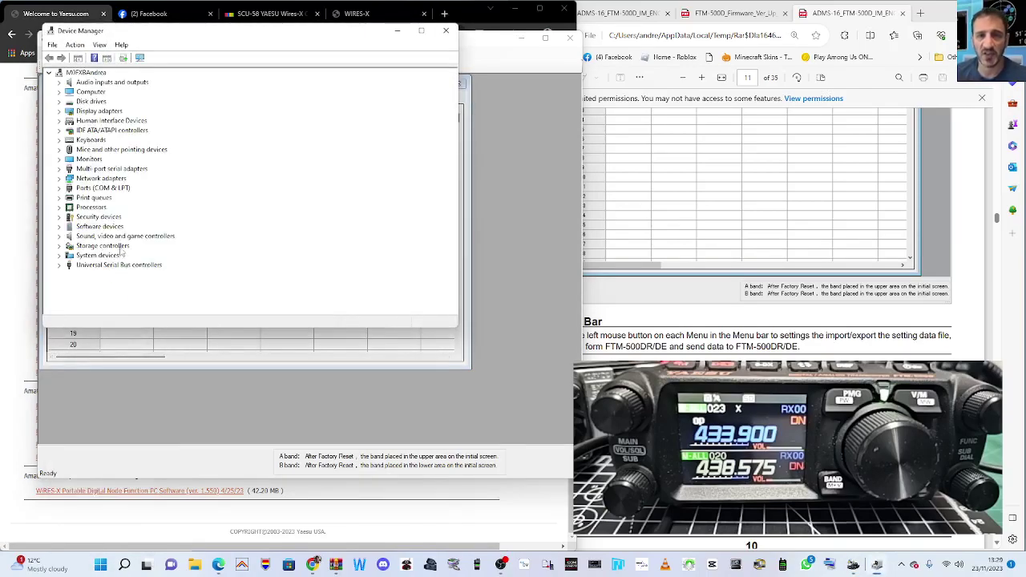
double_click(104, 188)
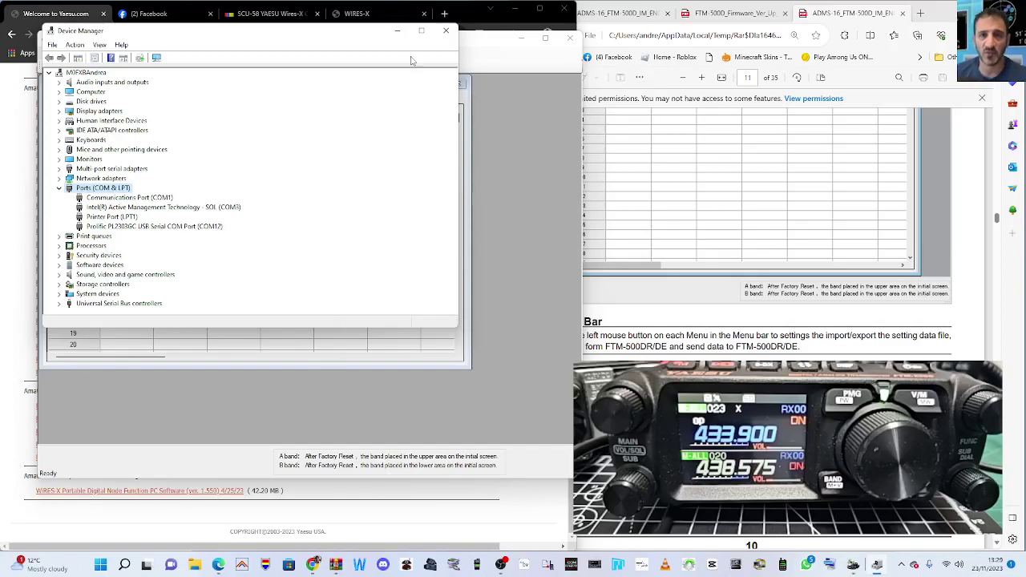
click(447, 32)
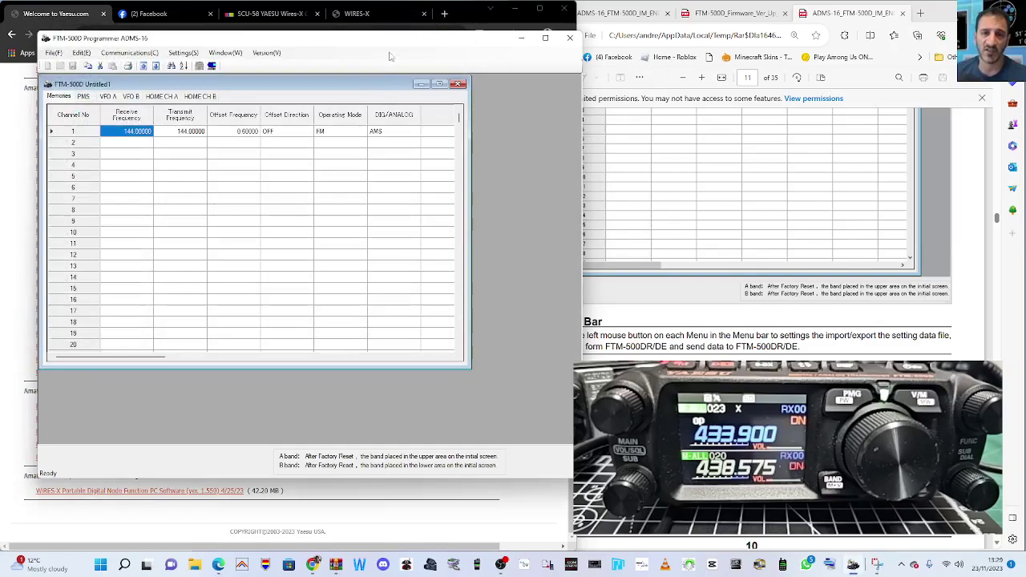
Set the programmer's COM port to COM12 in the COM port settings
click(131, 53)
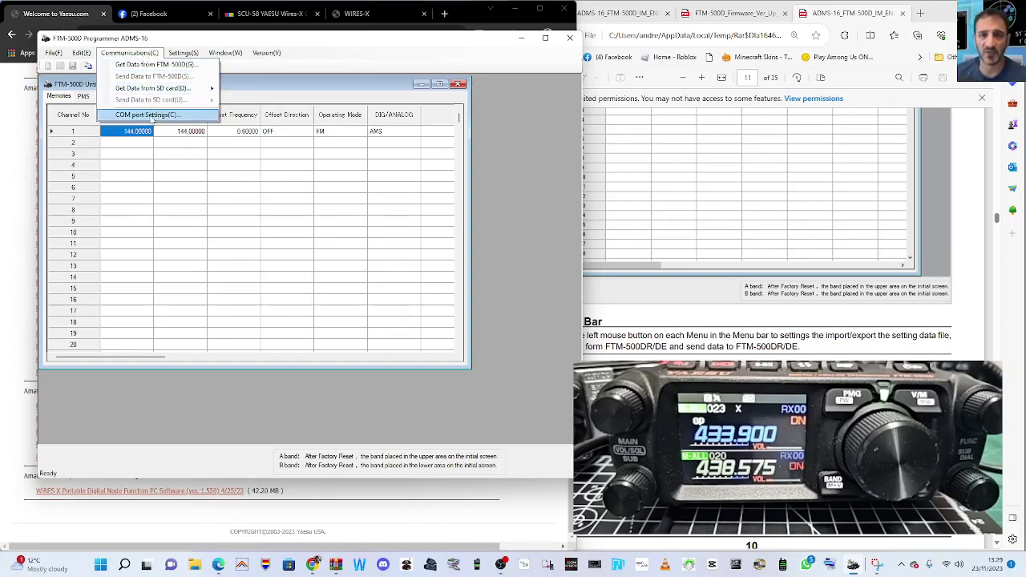
click(152, 117)
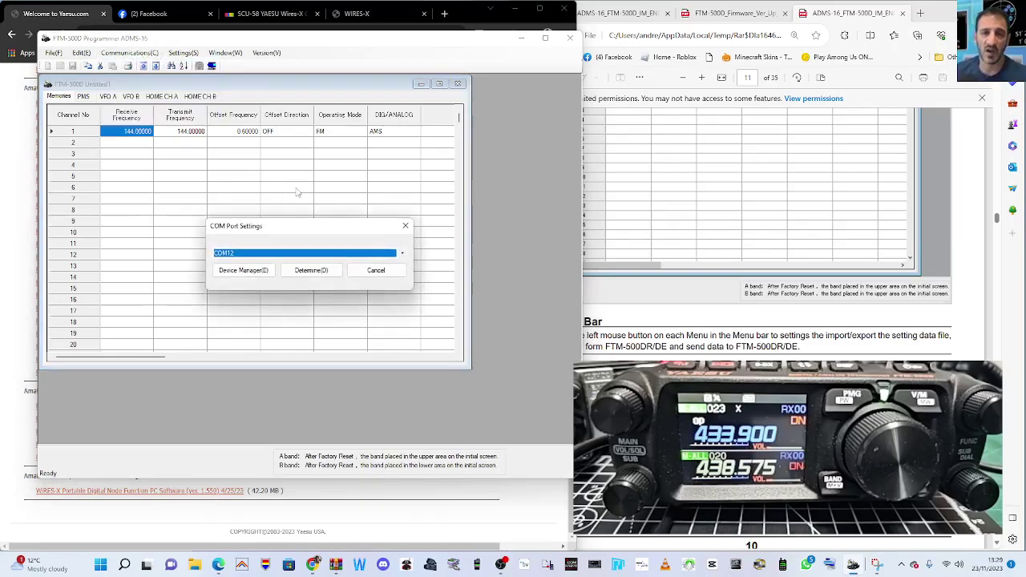
click(402, 256)
click(403, 256)
click(405, 258)
click(405, 257)
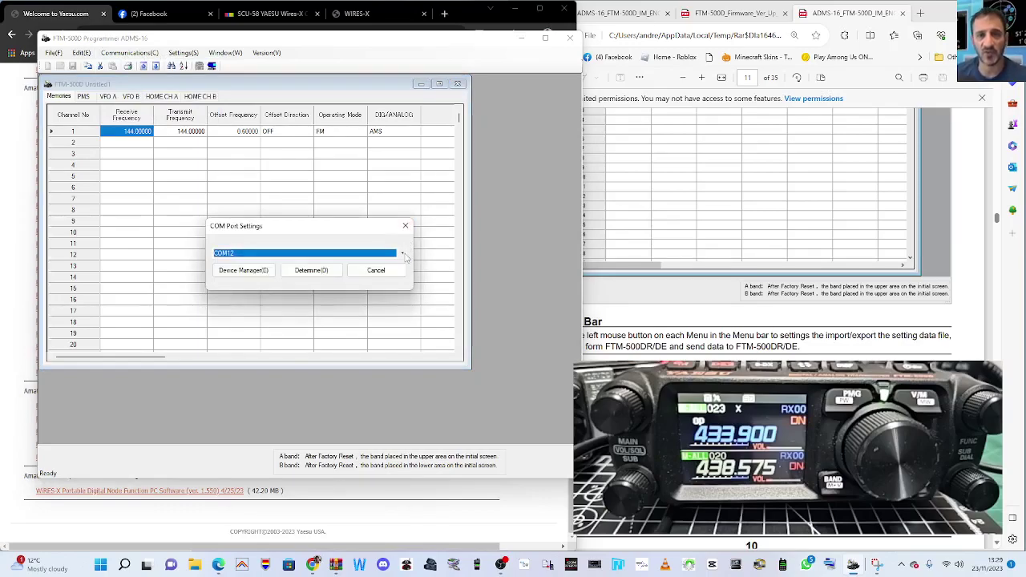
click(405, 257)
click(405, 258)
click(405, 258)
click(405, 257)
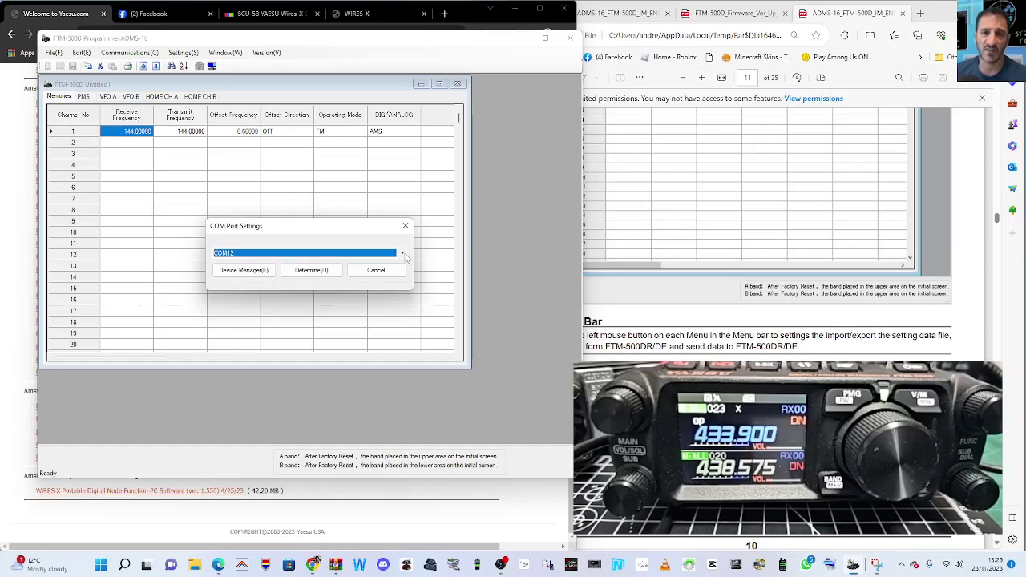
click(311, 271)
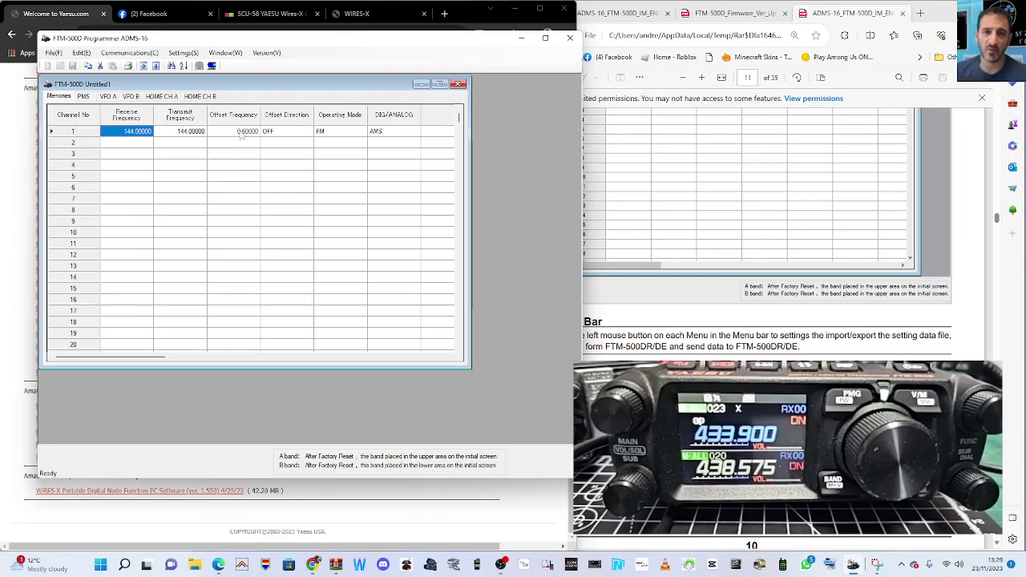
View the photo of the radio's rear DATA jack on the Facebook page in the browser, and return to the ADMS-16 programmer
click(167, 17)
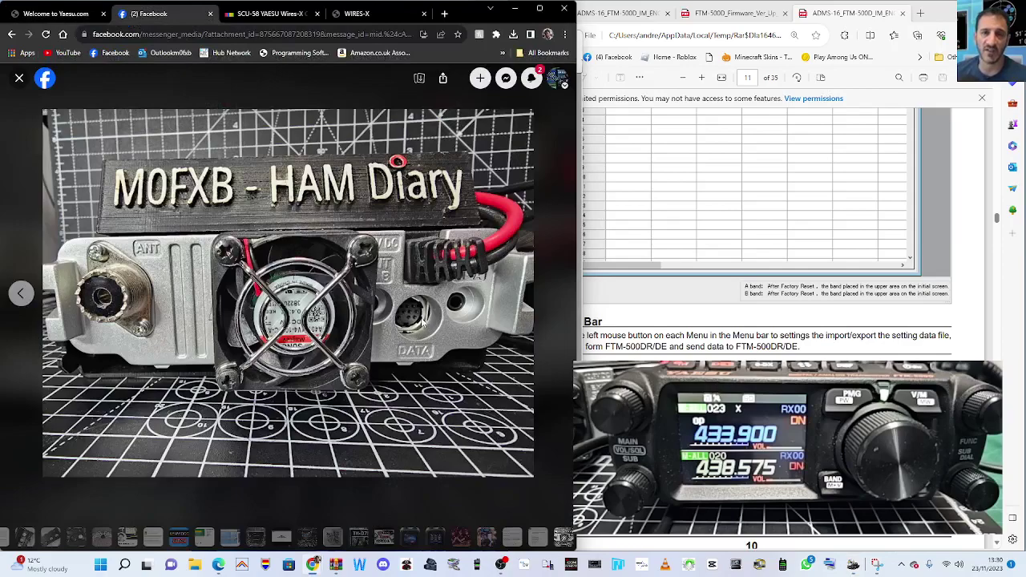
click(853, 564)
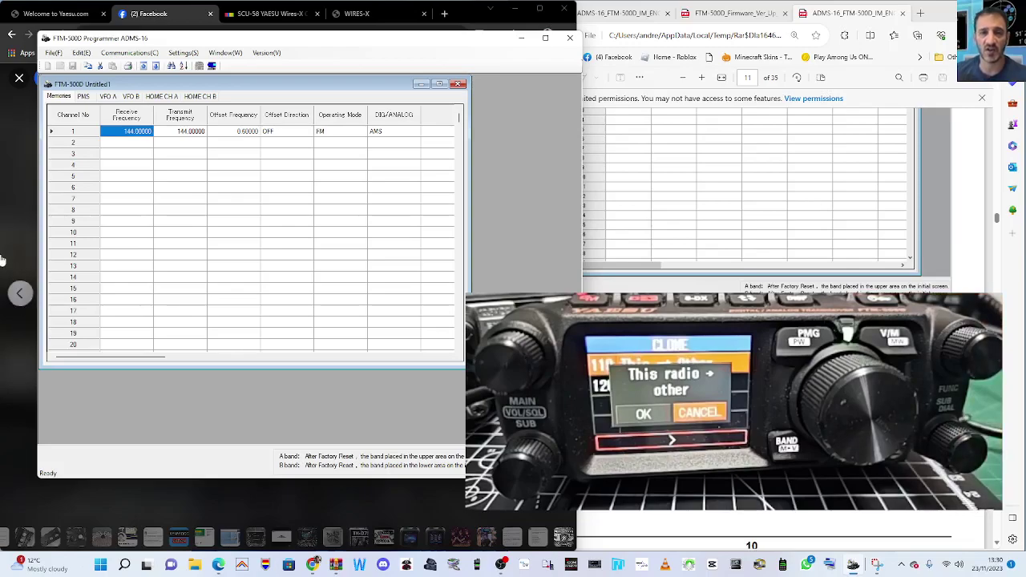
click(142, 53)
click(155, 65)
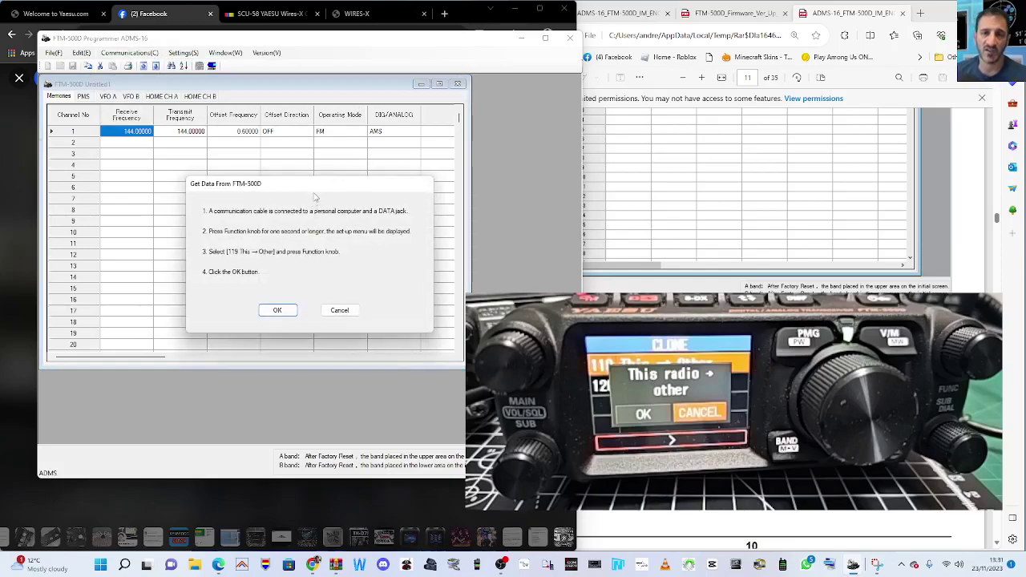
drag(312, 189, 359, 191)
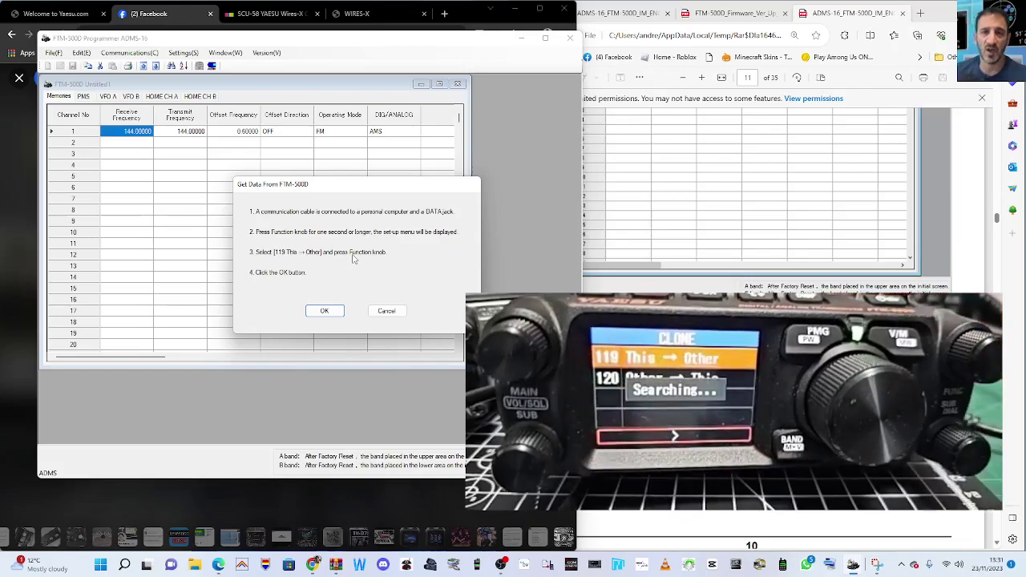
click(324, 311)
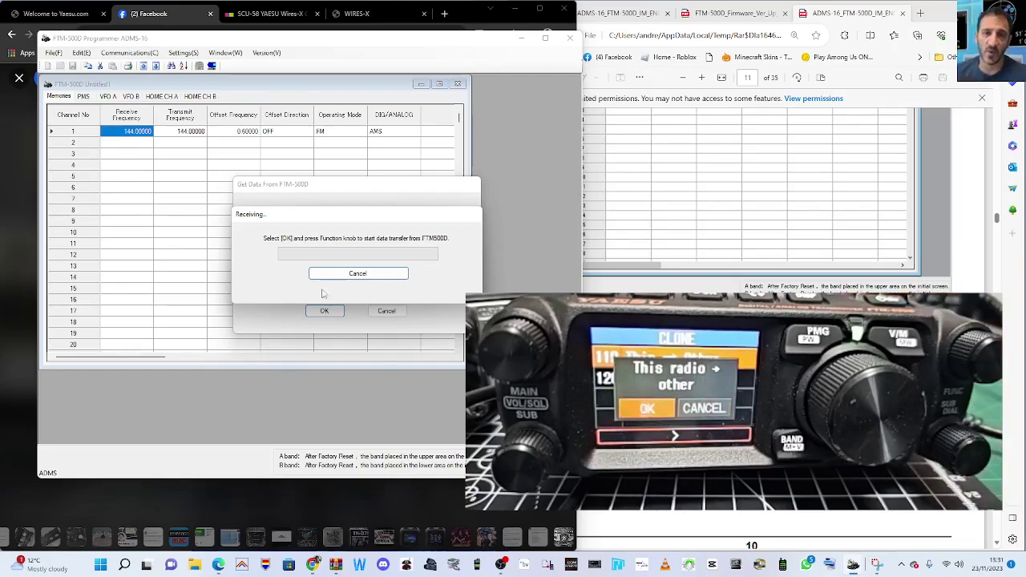
click(358, 274)
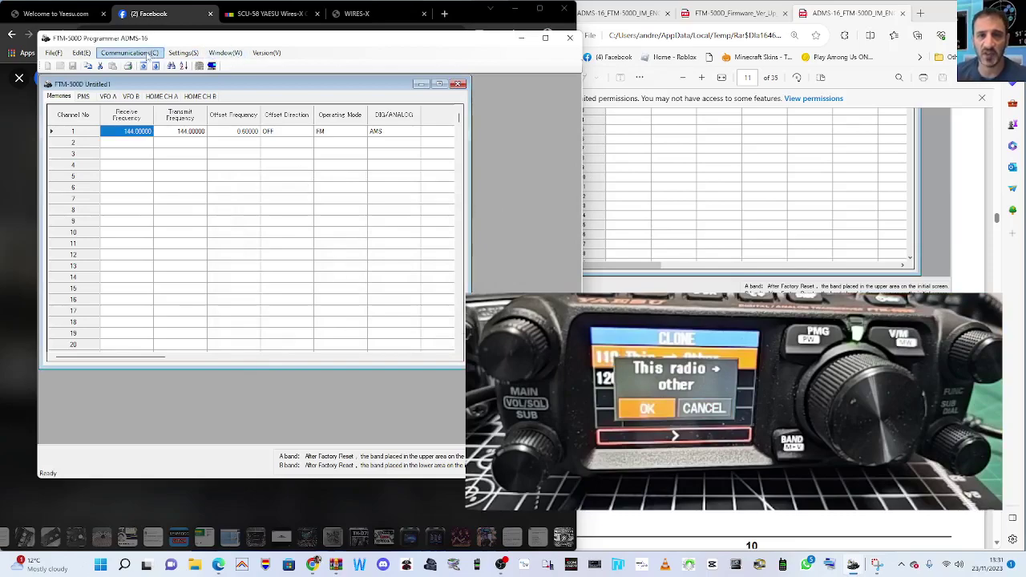
Get the data from the FTM-500D into the untitled memory list, and close the transfer dialogs
click(133, 52)
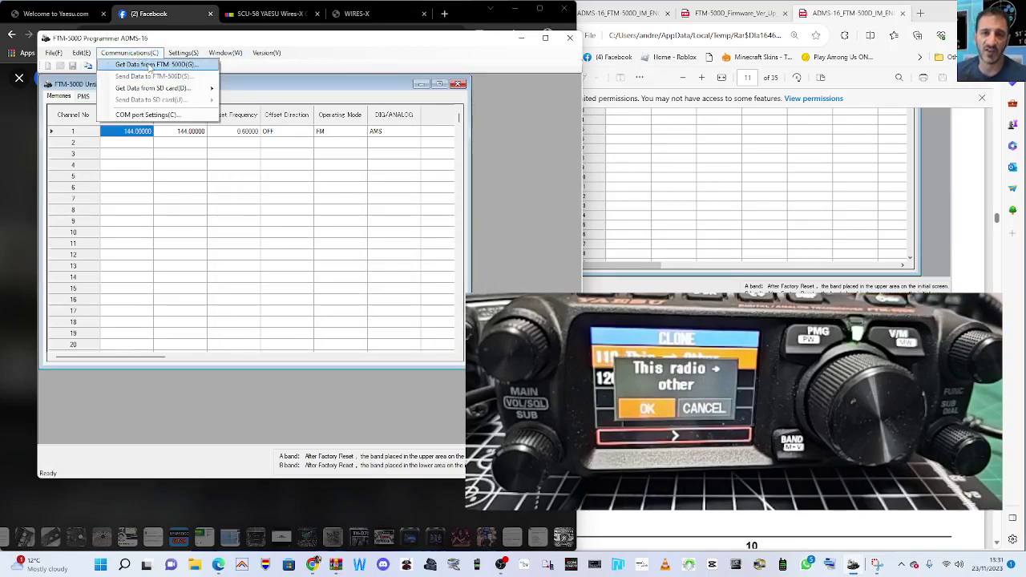
click(150, 65)
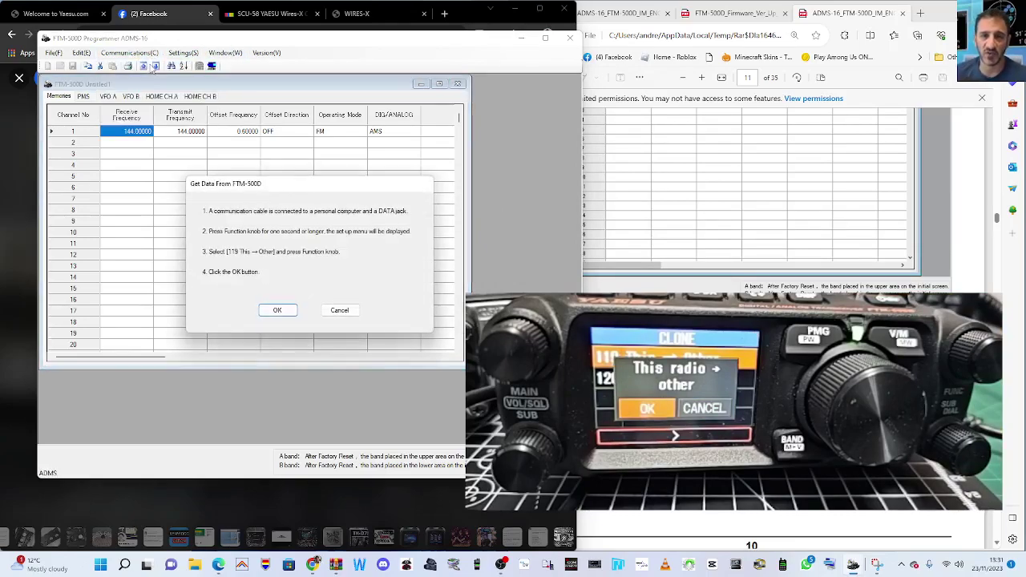
click(277, 311)
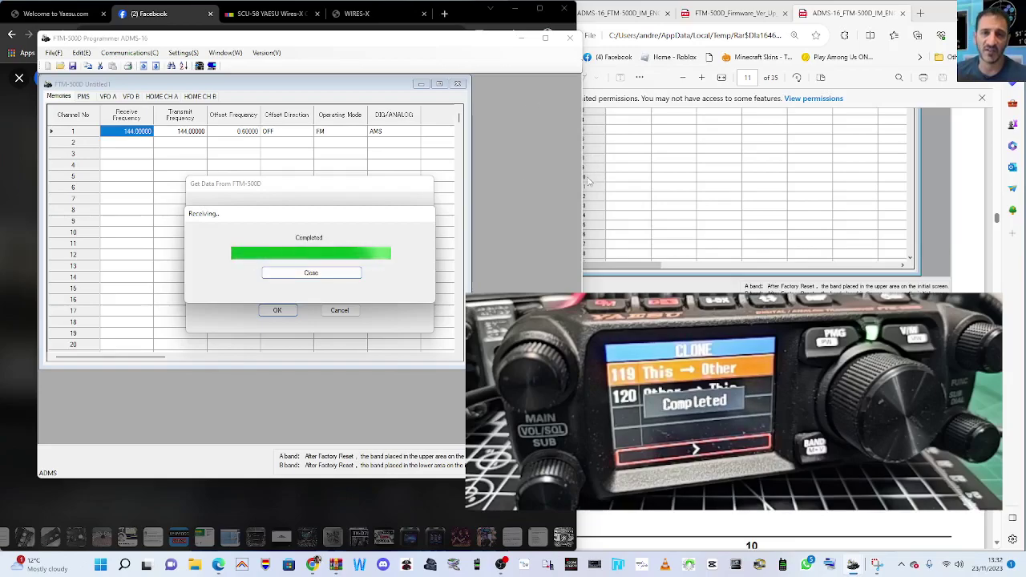
click(320, 273)
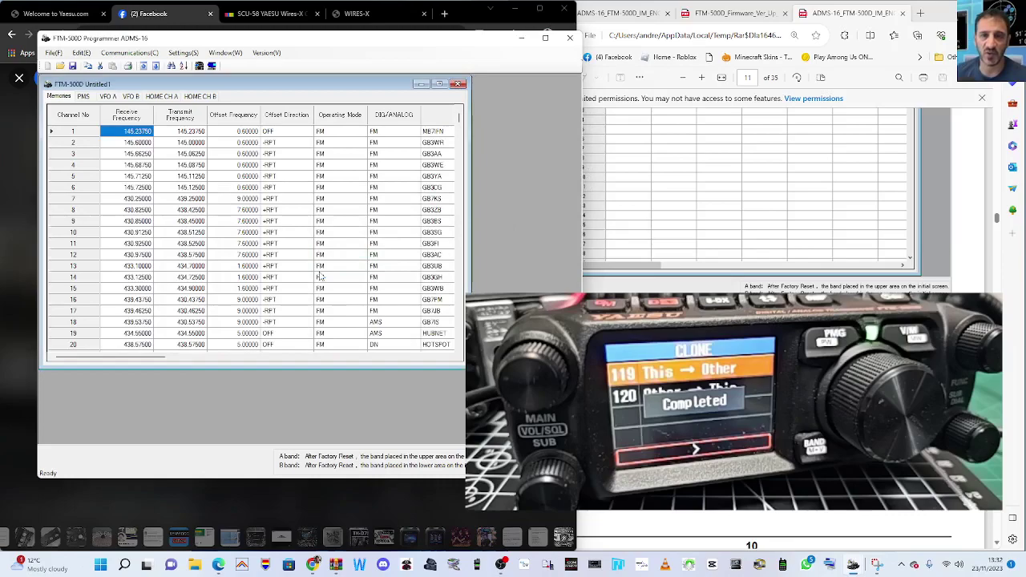
Enlarge the programmer window and the memory list inside it to show more columns and channels
drag(578, 198, 651, 198)
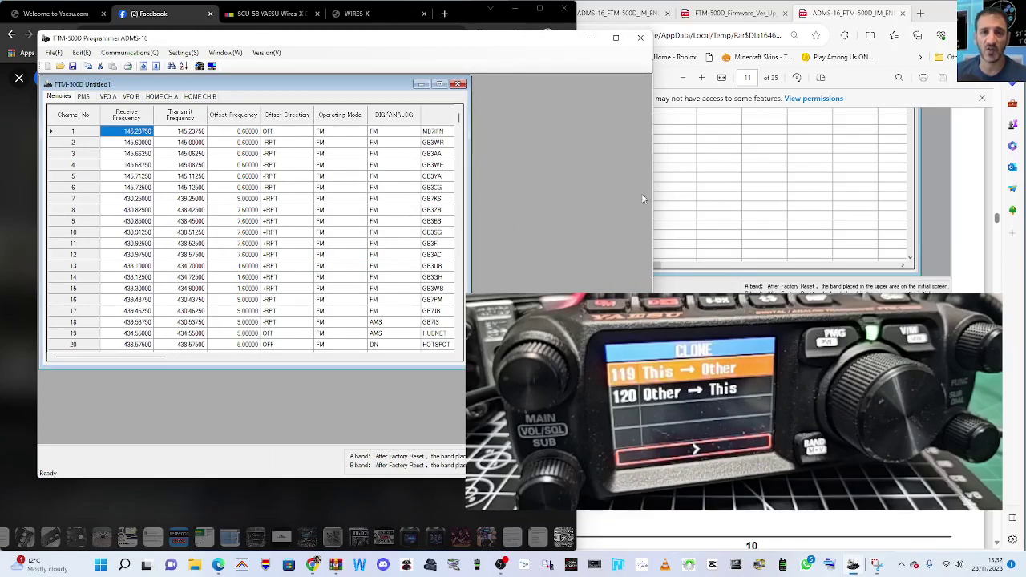
drag(470, 224, 628, 225)
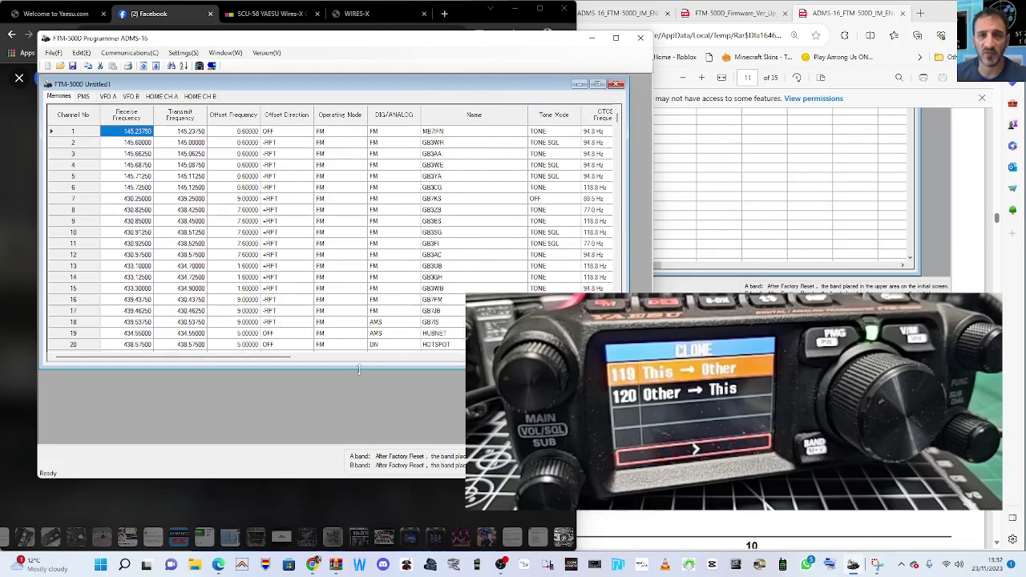
drag(359, 369, 326, 439)
drag(271, 481, 270, 517)
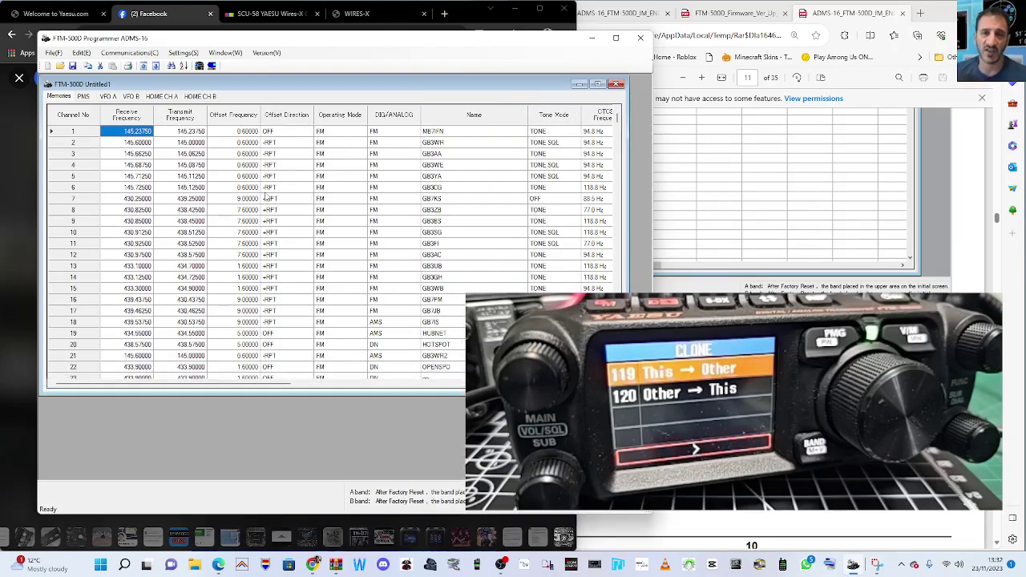
Add memory channel 32 with a receive frequency of 145.6 MHz in the first empty row
scroll(142, 349, down, 4)
click(142, 348)
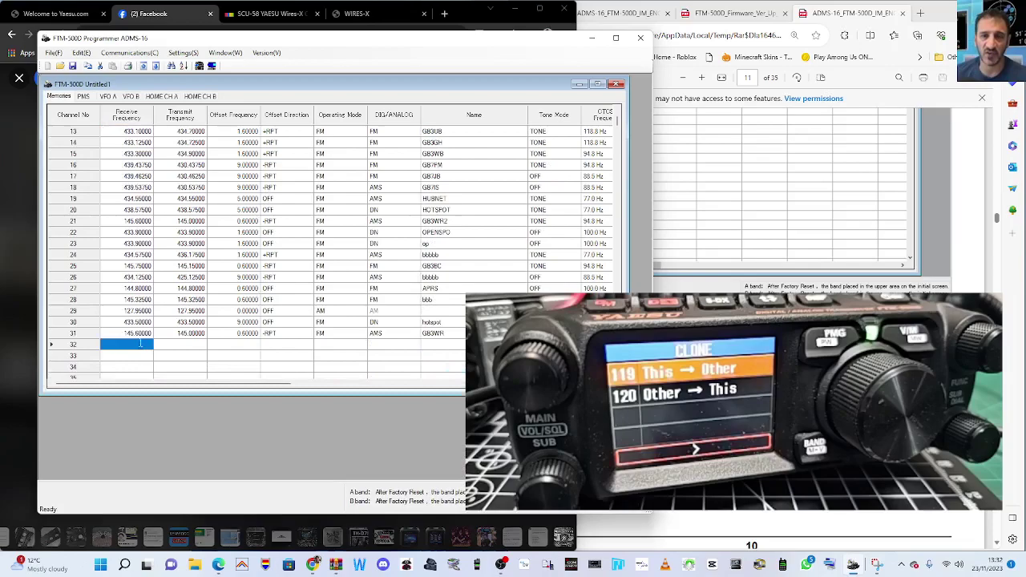
click(140, 345)
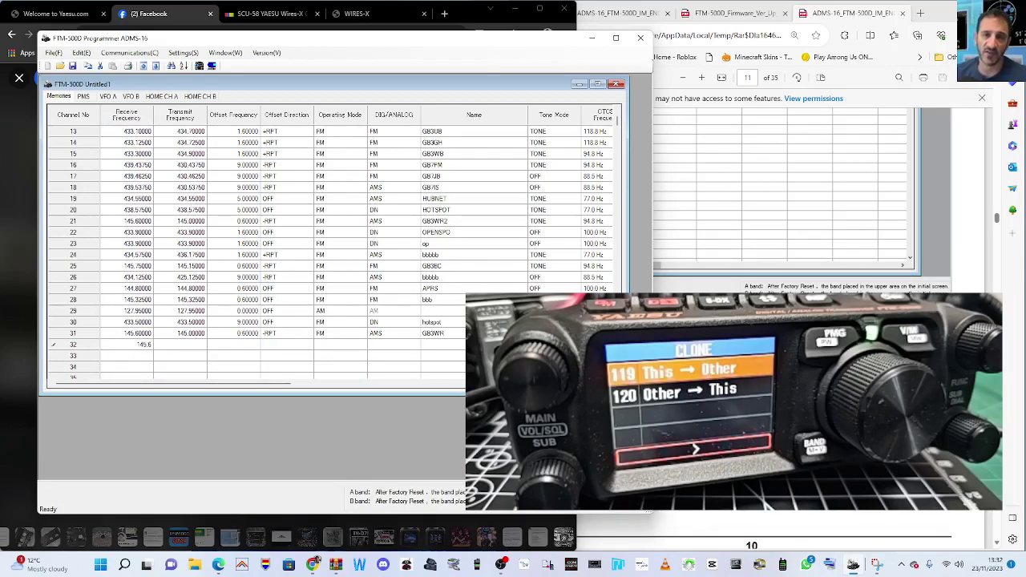
text(145.6)
key(Return)
click(191, 344)
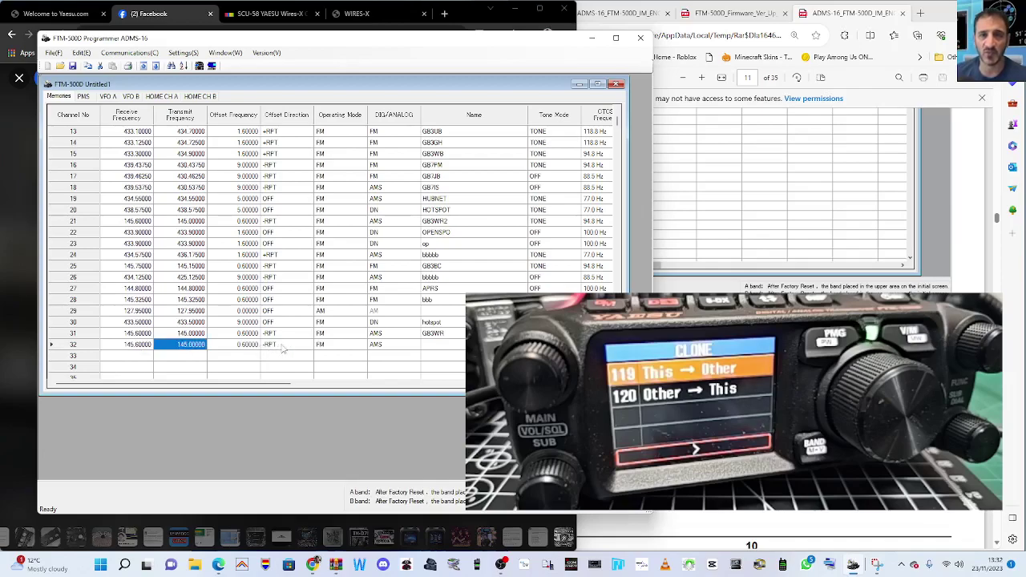
Keep channel 32's DIG/ANALOG mode at AMS and name the channel G3GGG
click(406, 348)
click(418, 349)
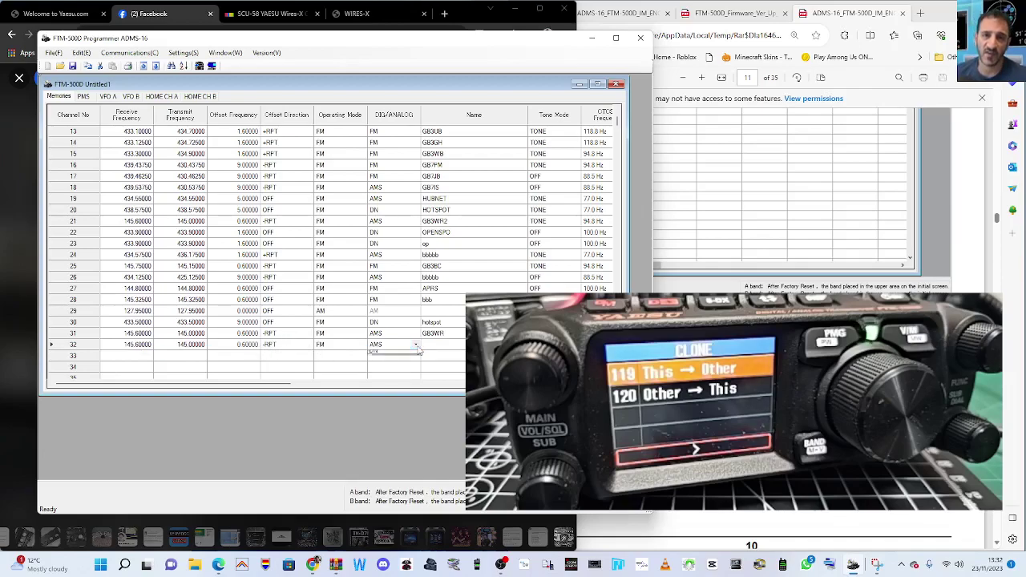
click(418, 349)
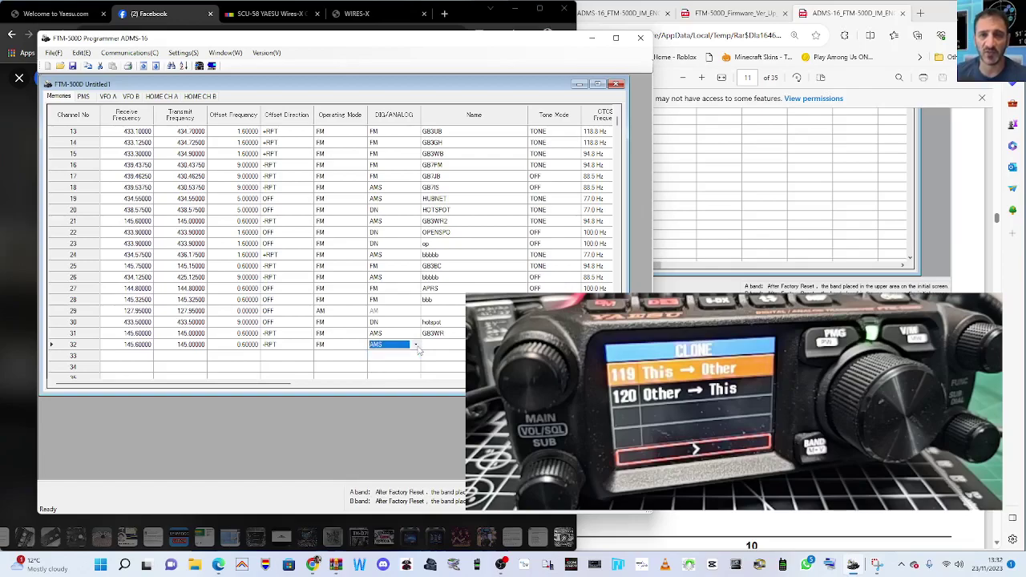
click(448, 348)
text(GG3GGG)
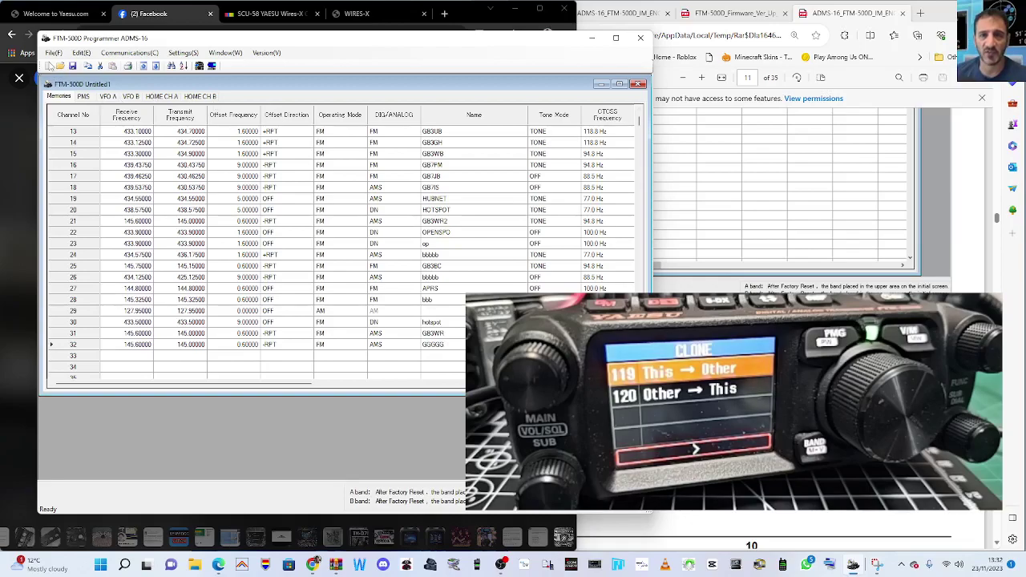
click(52, 54)
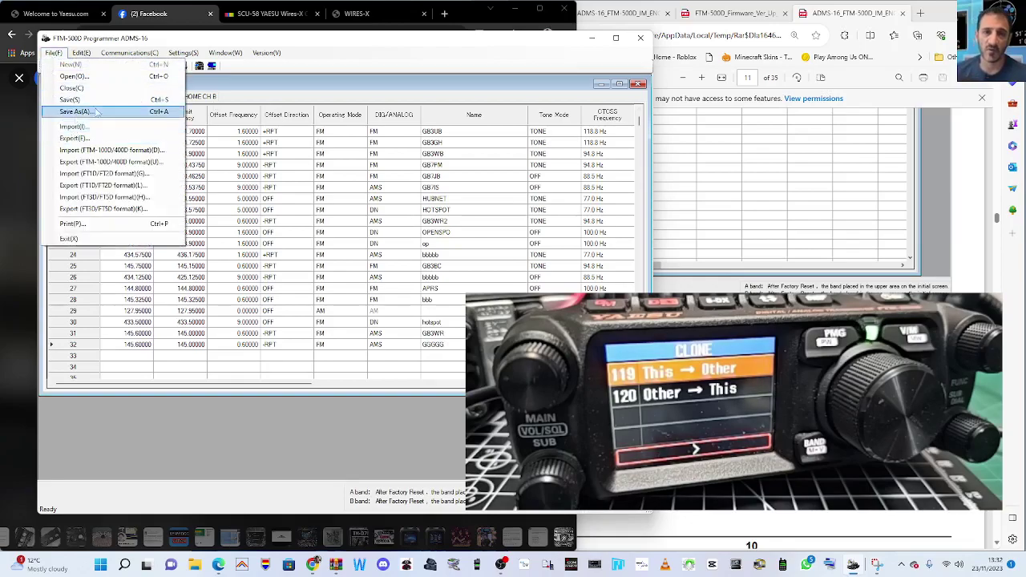
click(259, 83)
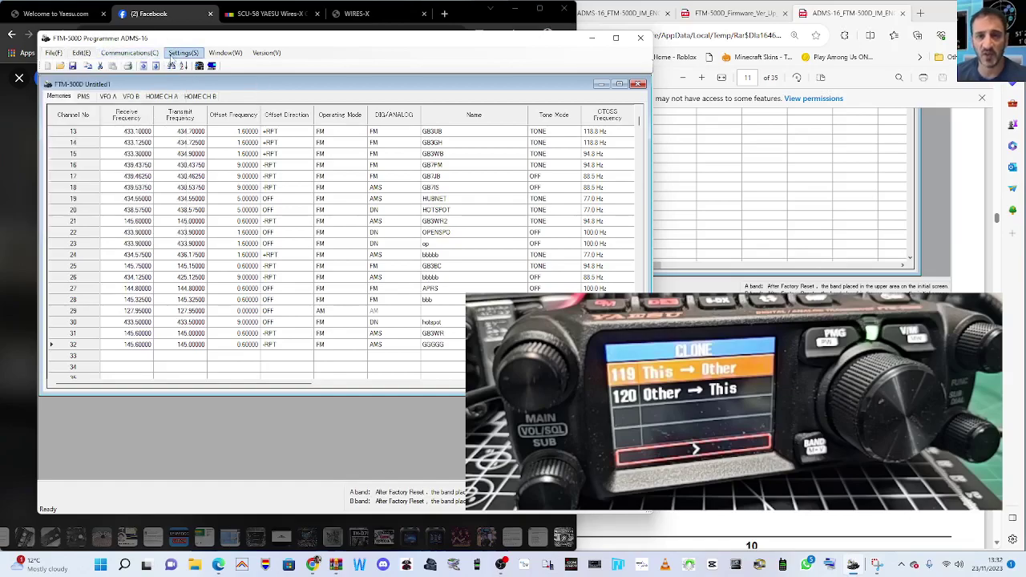
Open the radio's SetMode settings and move their window higher to show the common settings
click(181, 53)
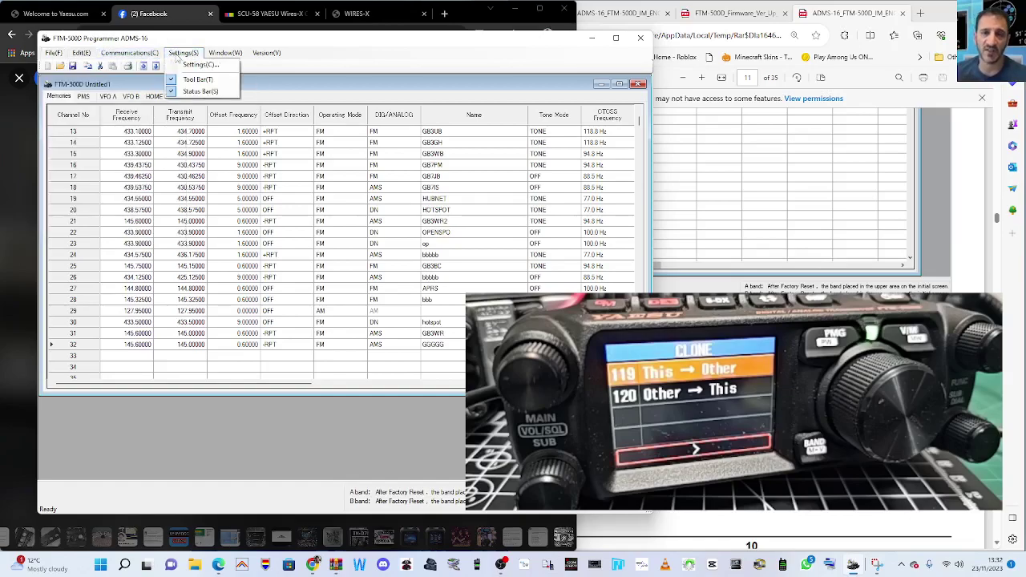
click(181, 53)
click(176, 54)
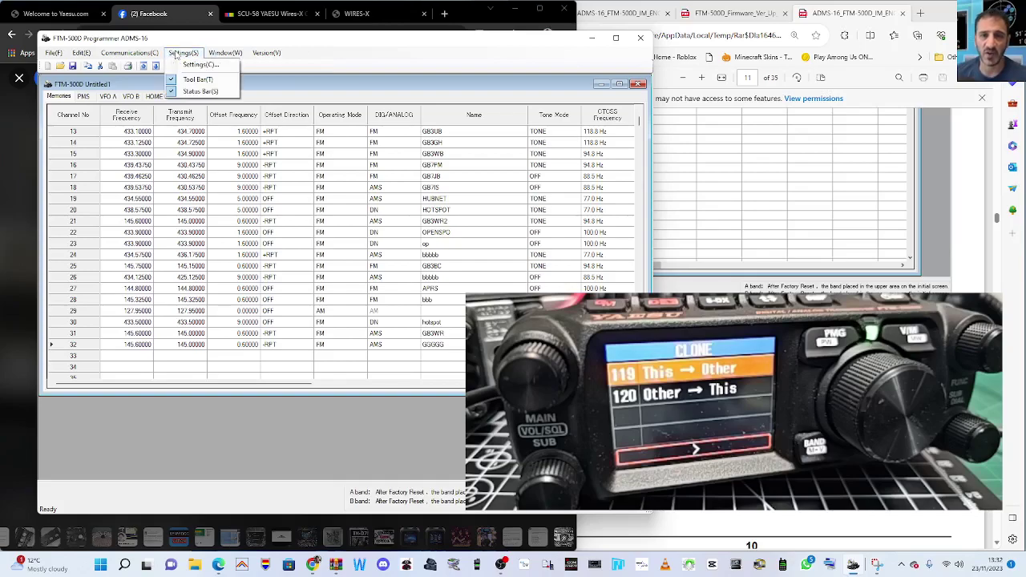
click(175, 53)
click(178, 53)
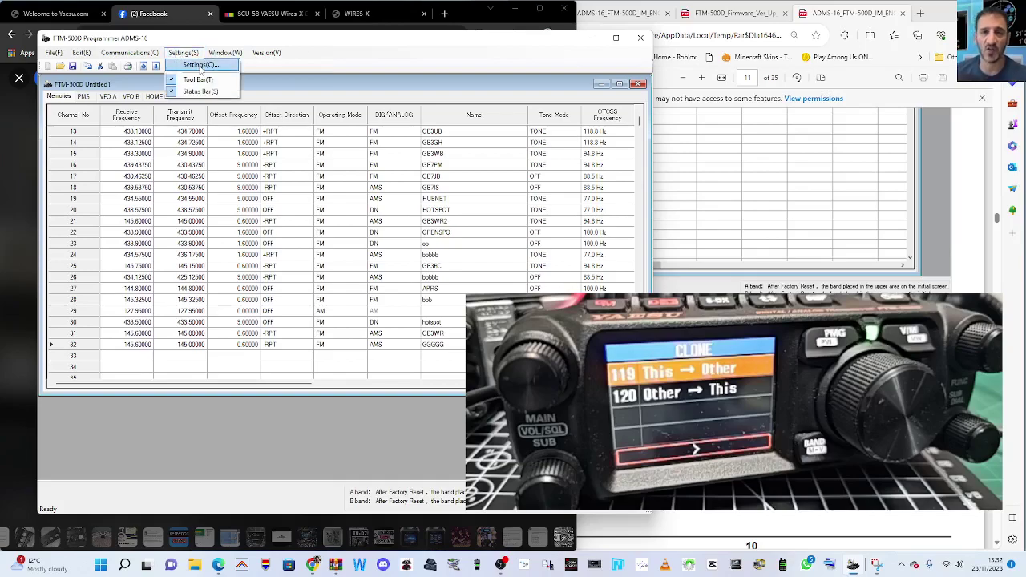
click(200, 66)
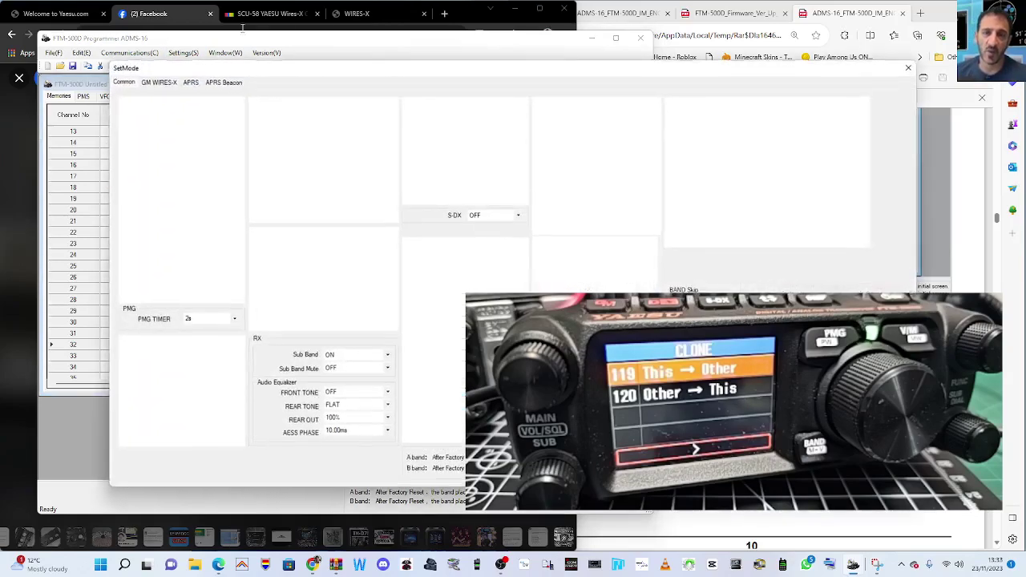
drag(696, 71, 641, 62)
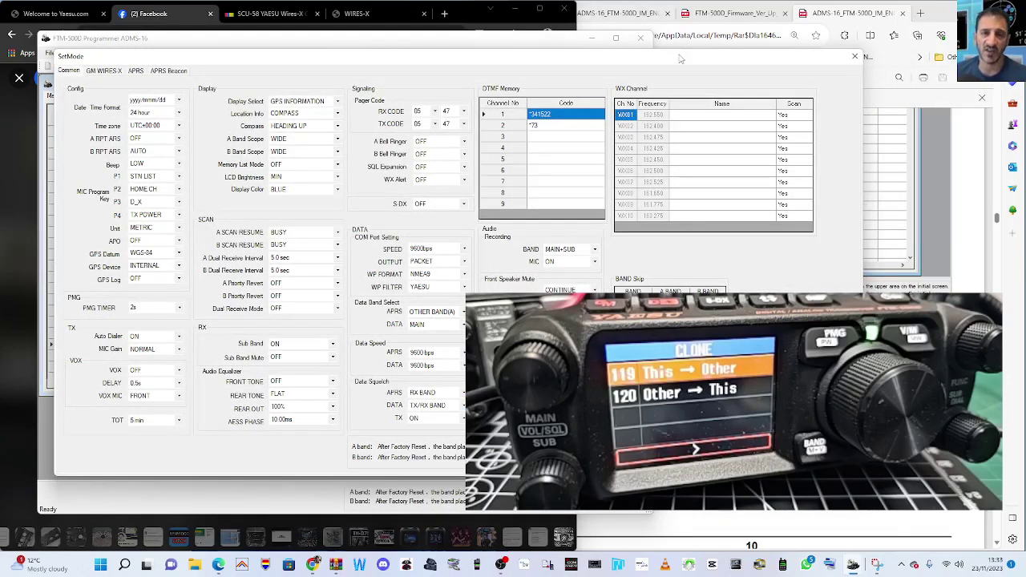
drag(680, 58, 666, 32)
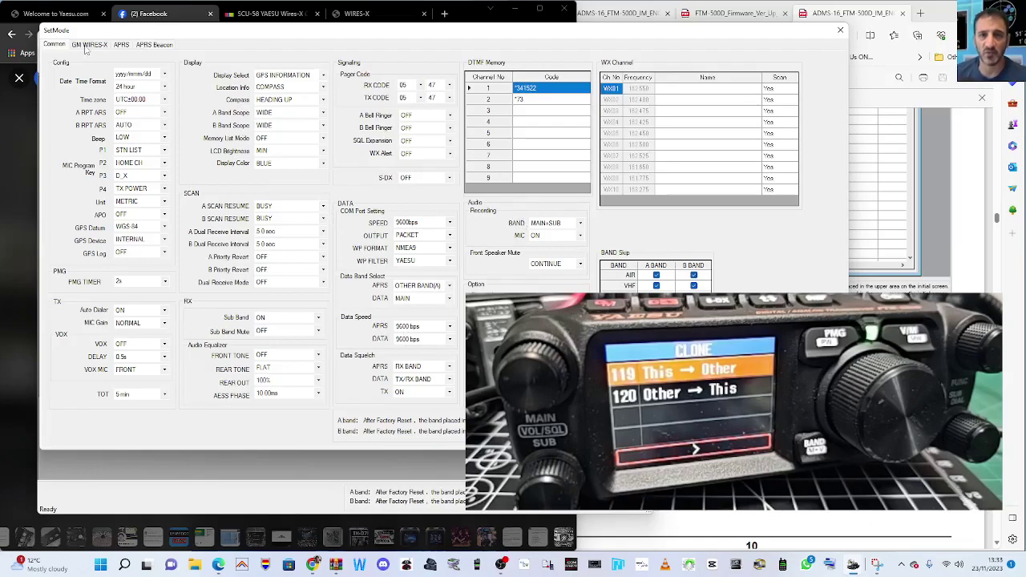
Look through the GM WIRES-X, APRS and APRS Beacon settings in SetMode
click(86, 46)
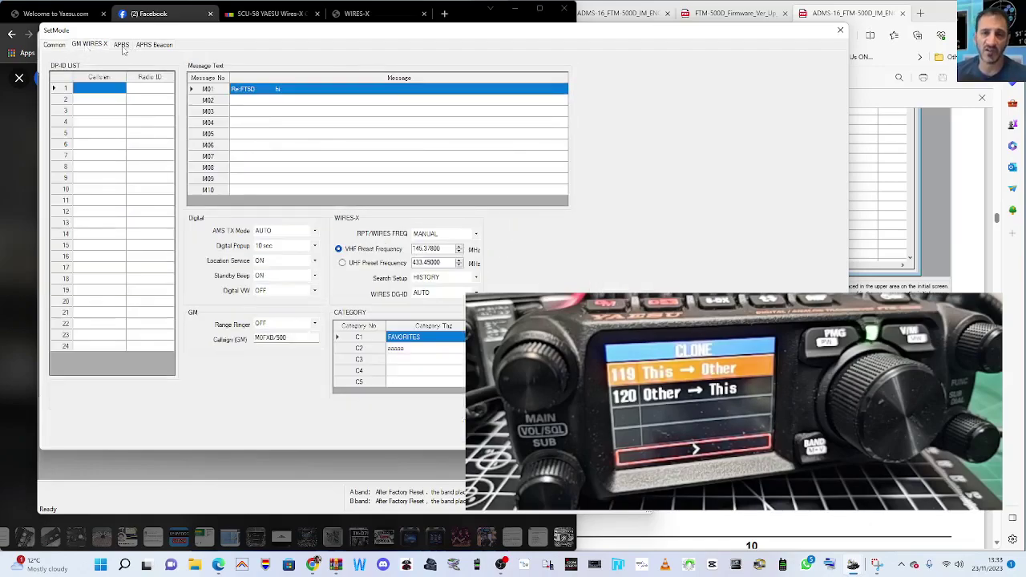
click(122, 46)
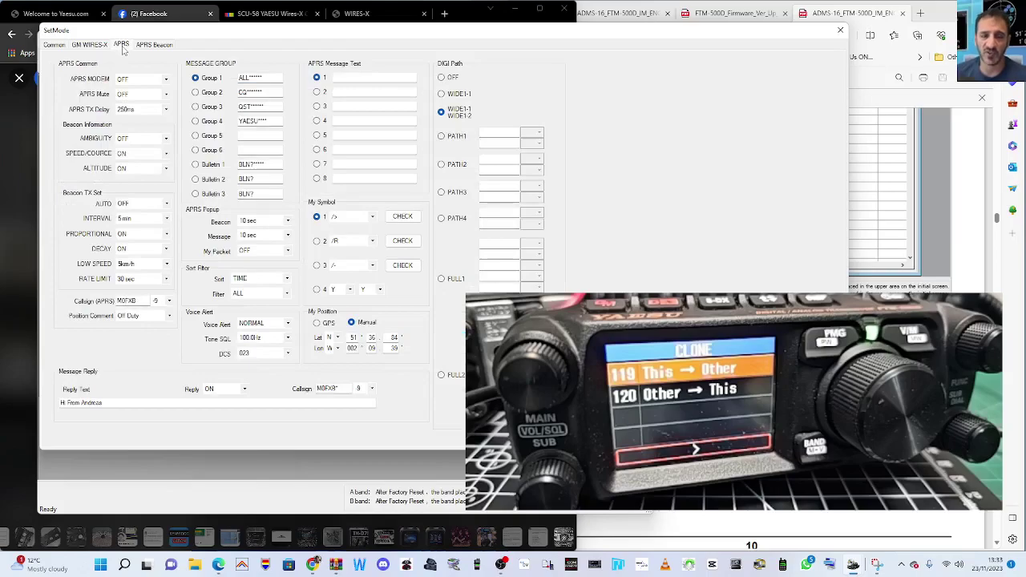
click(154, 47)
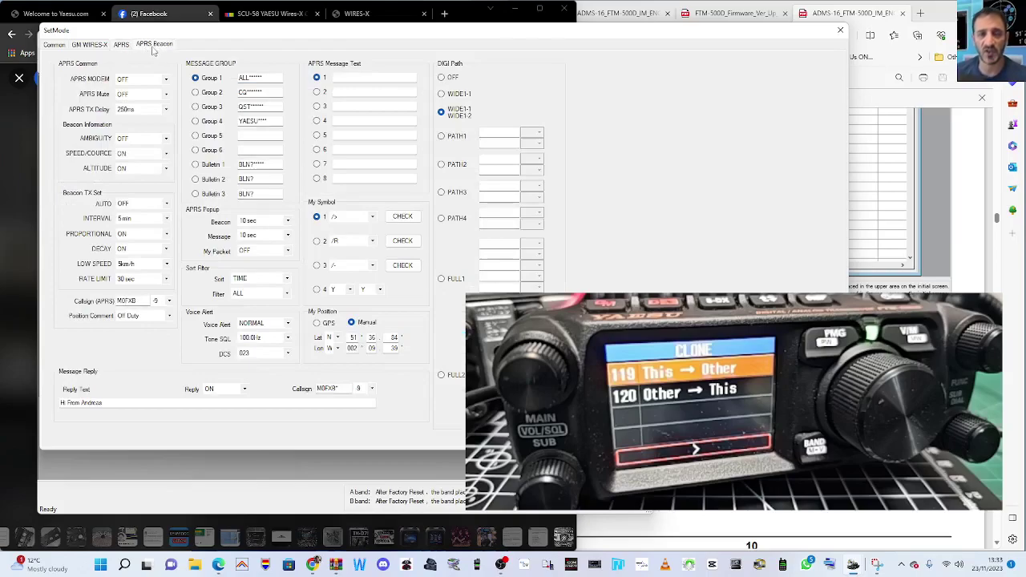
Look back over the APRS, GM WIRES-X and Common settings in SetMode, and close the SetMode window
click(124, 49)
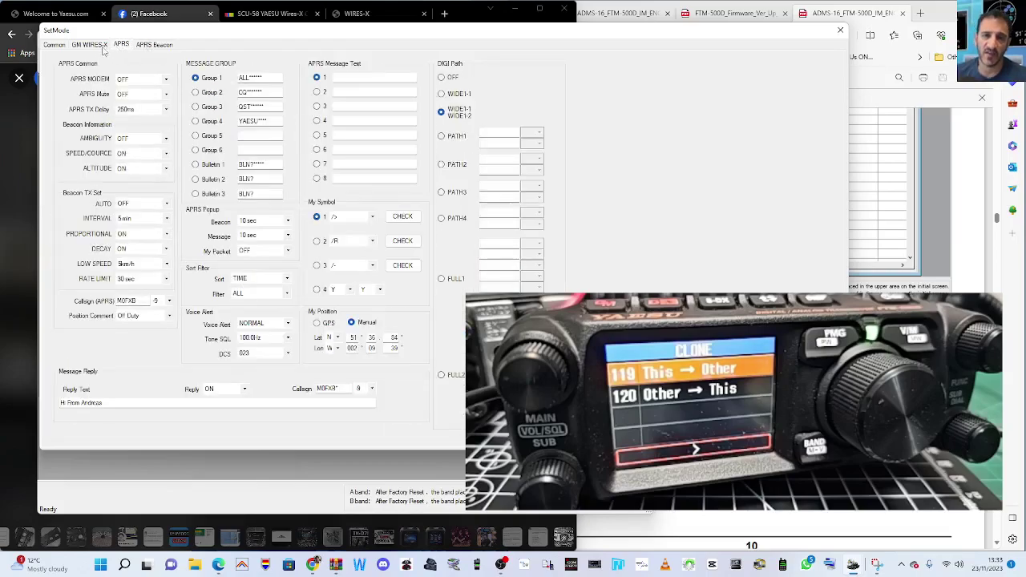
click(104, 49)
click(54, 44)
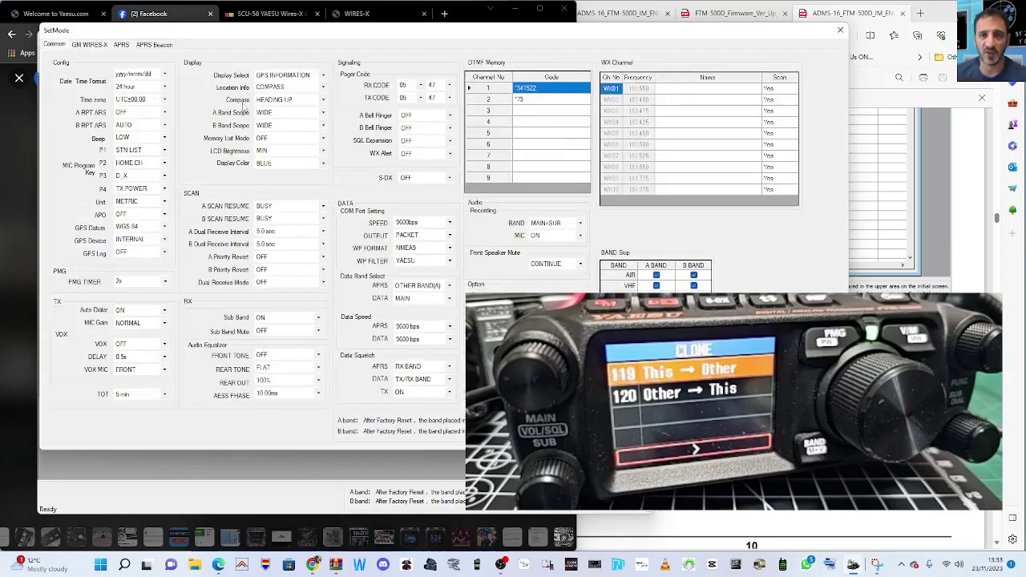
drag(380, 35, 382, 57)
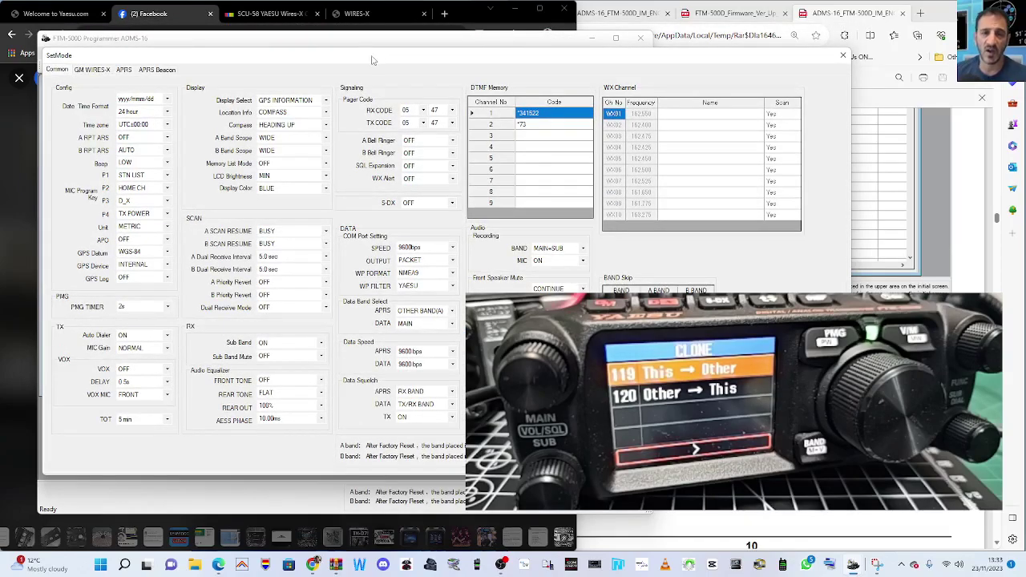
click(362, 42)
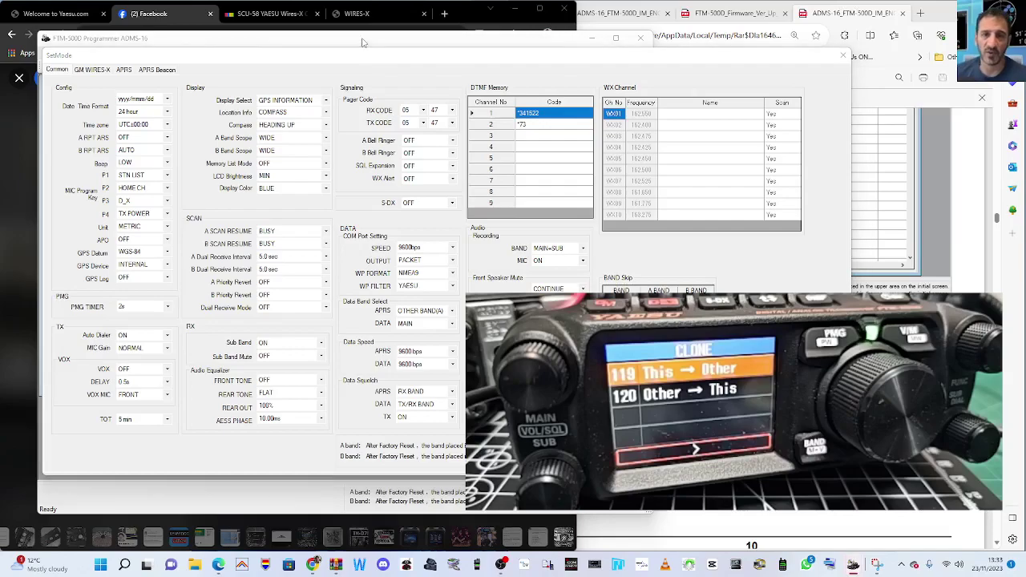
click(843, 55)
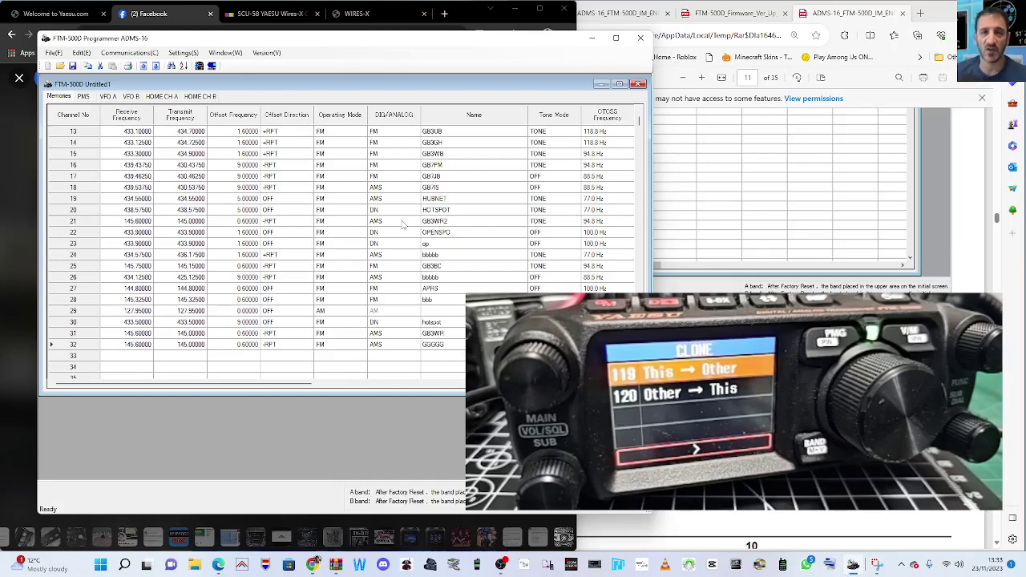
Look over the file and data transfer commands, and examine the folders on USB DRIVE (D:)
click(51, 53)
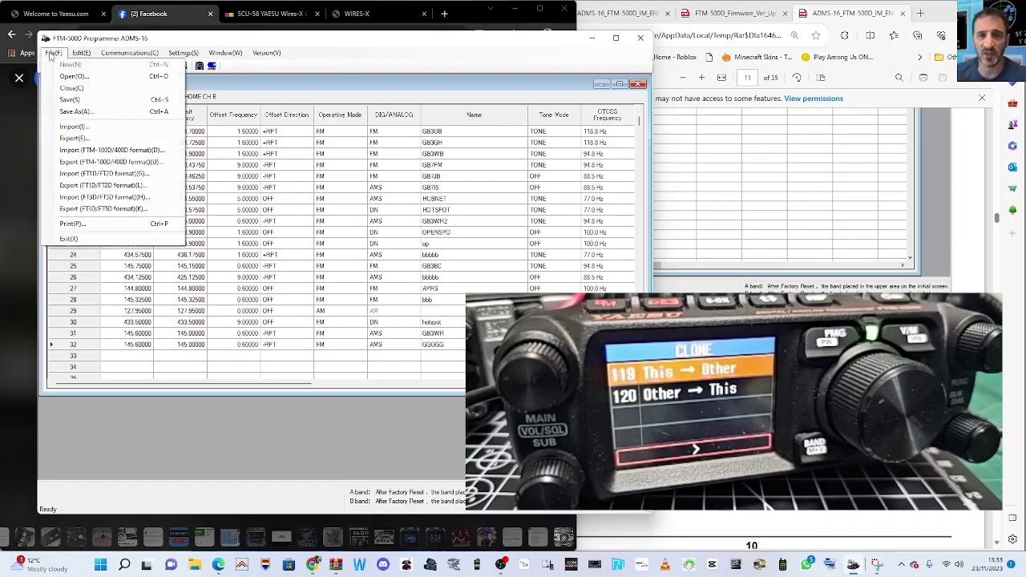
click(382, 57)
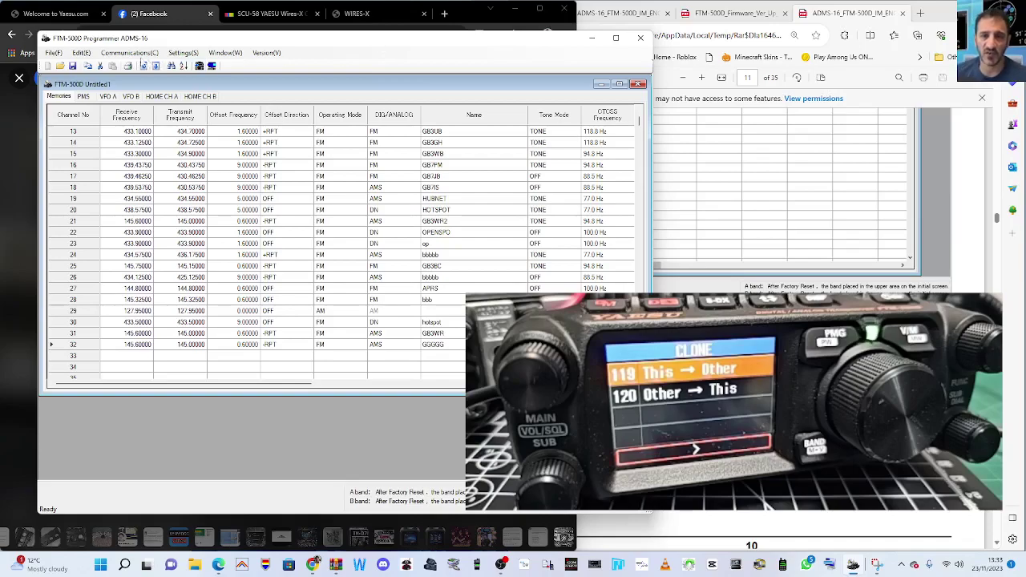
click(126, 53)
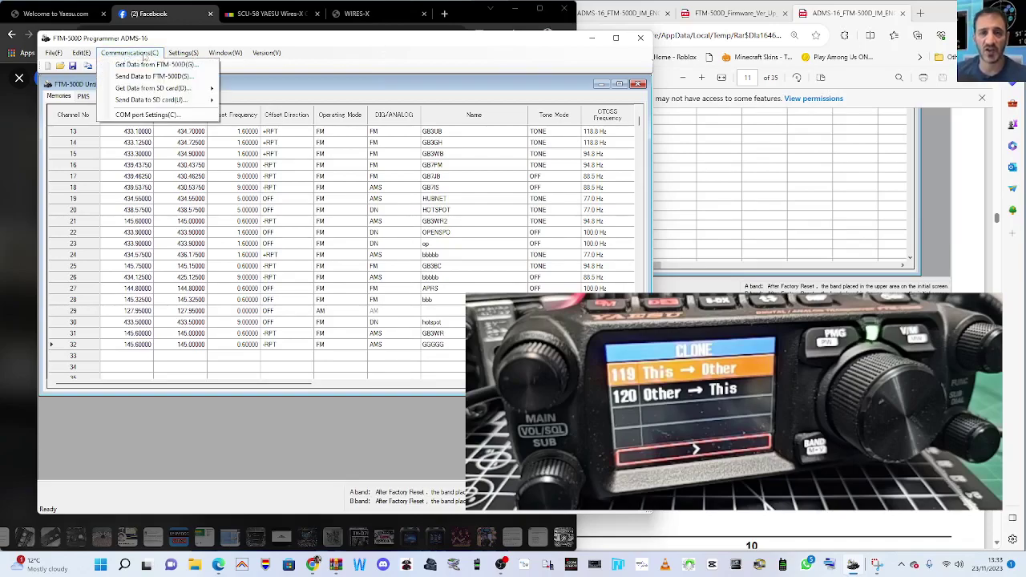
click(350, 48)
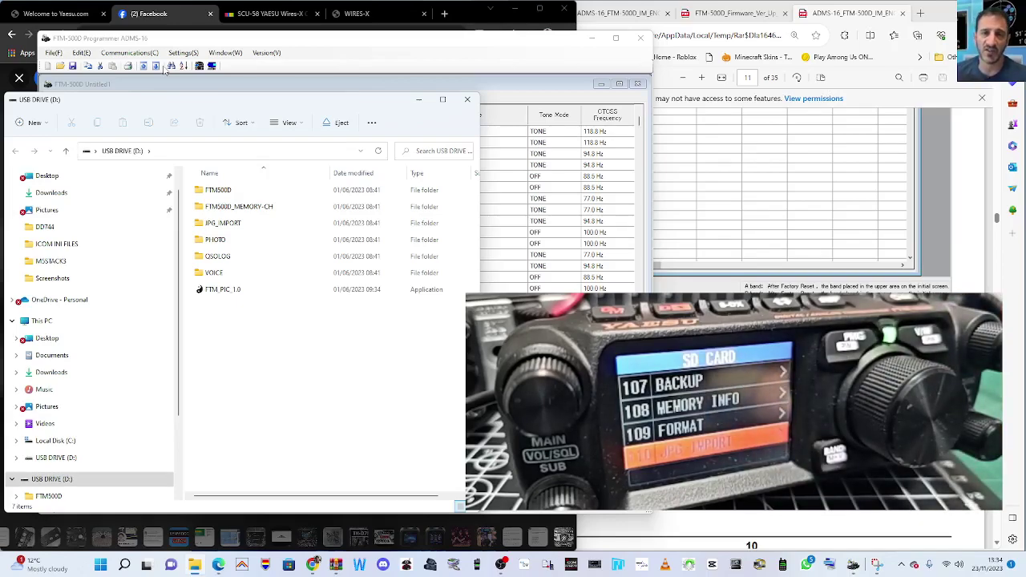
click(164, 70)
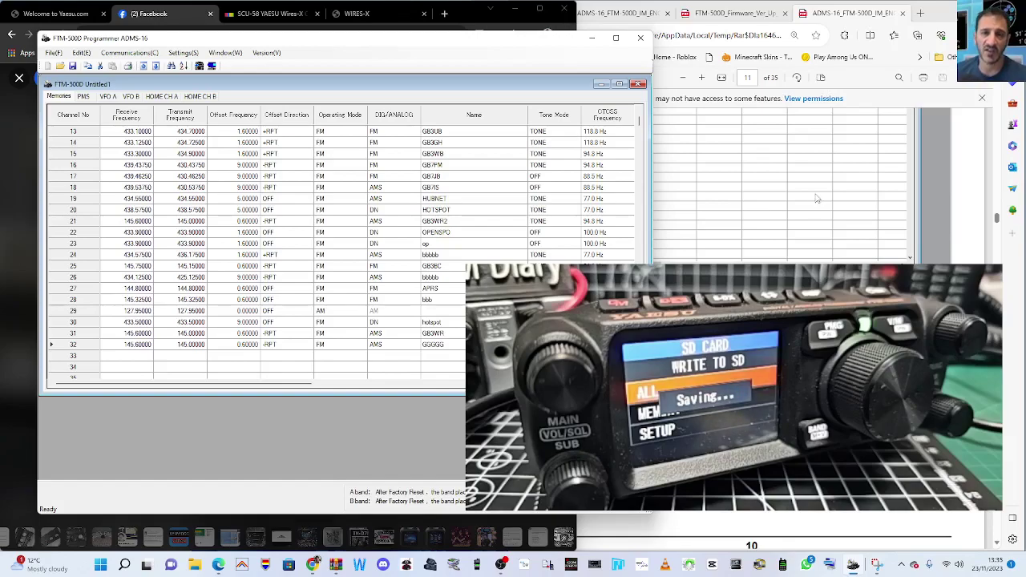
key(F4)
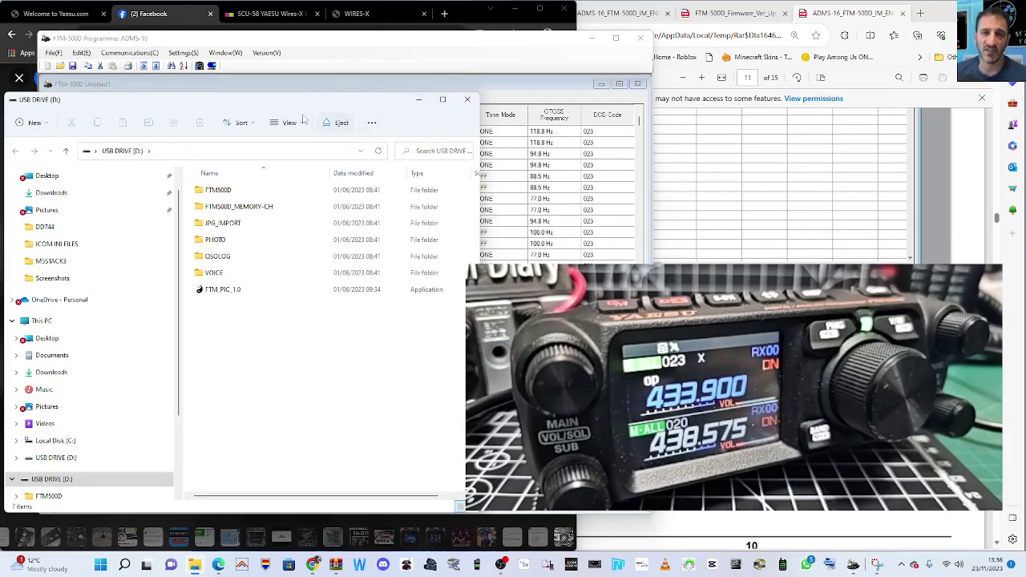
click(420, 102)
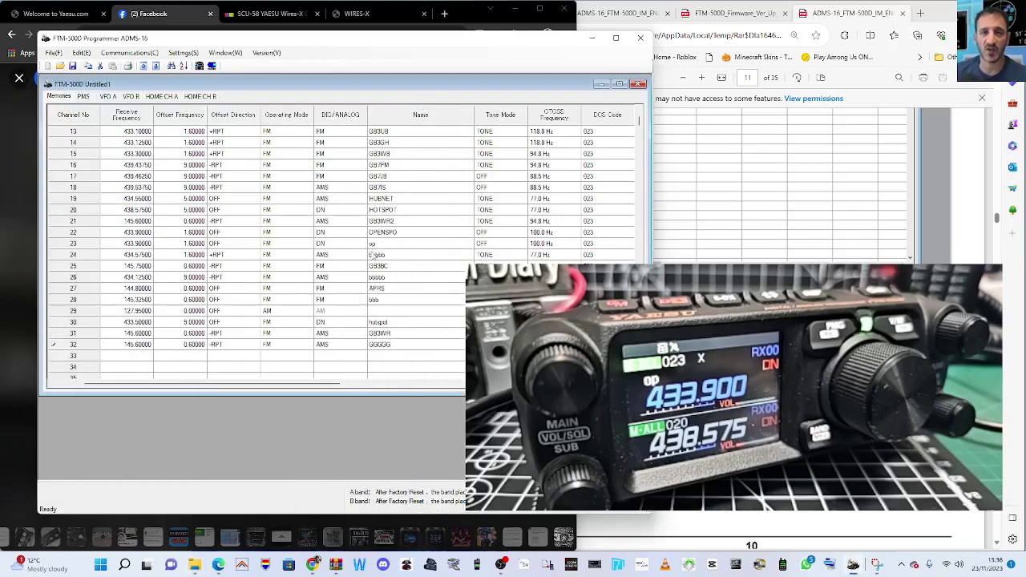
click(130, 53)
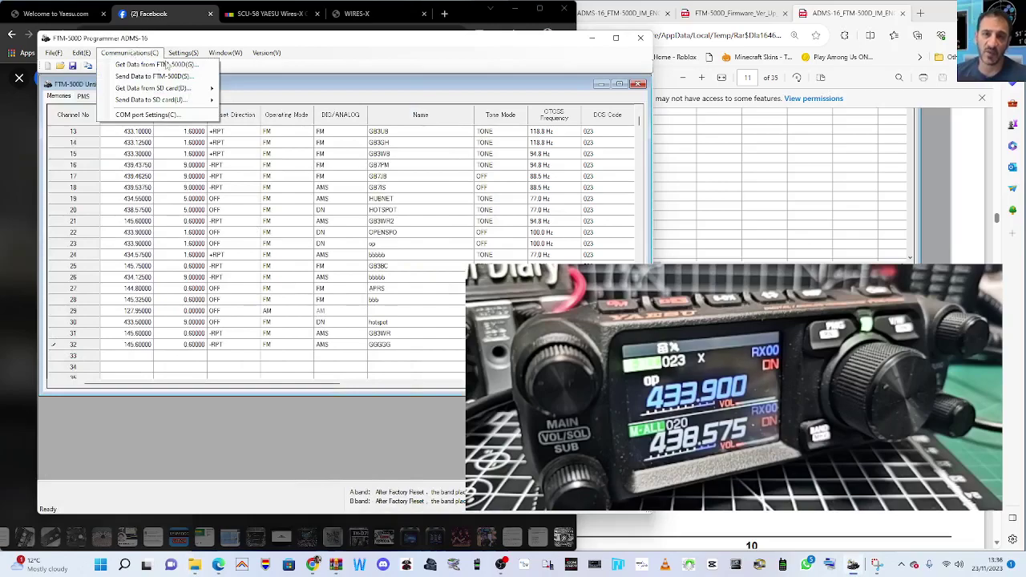
mouse_move(266, 53)
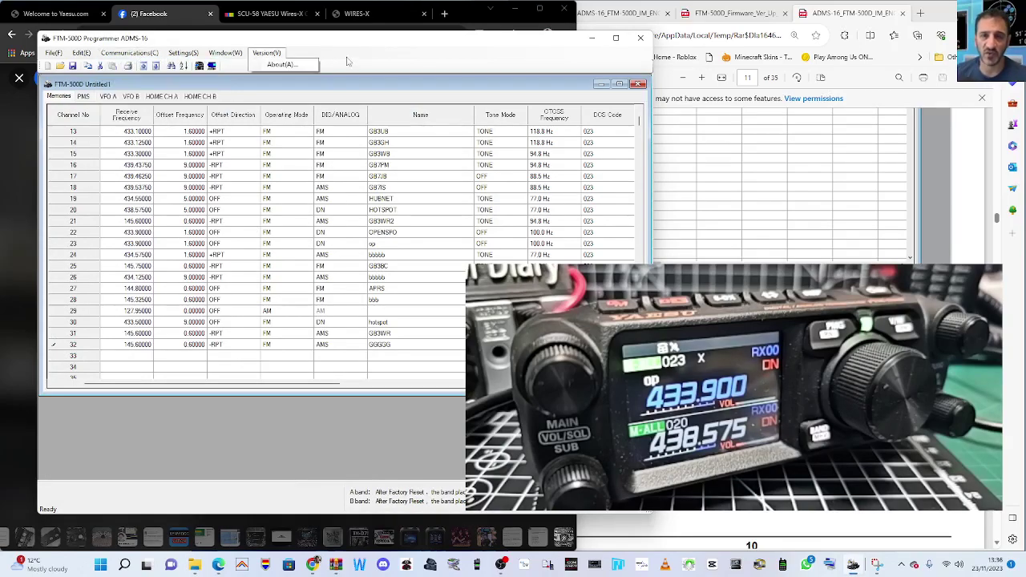
Close the memory document and save it to the Desktop as FTM-500D Untitled1 in FTM500D file format
click(638, 85)
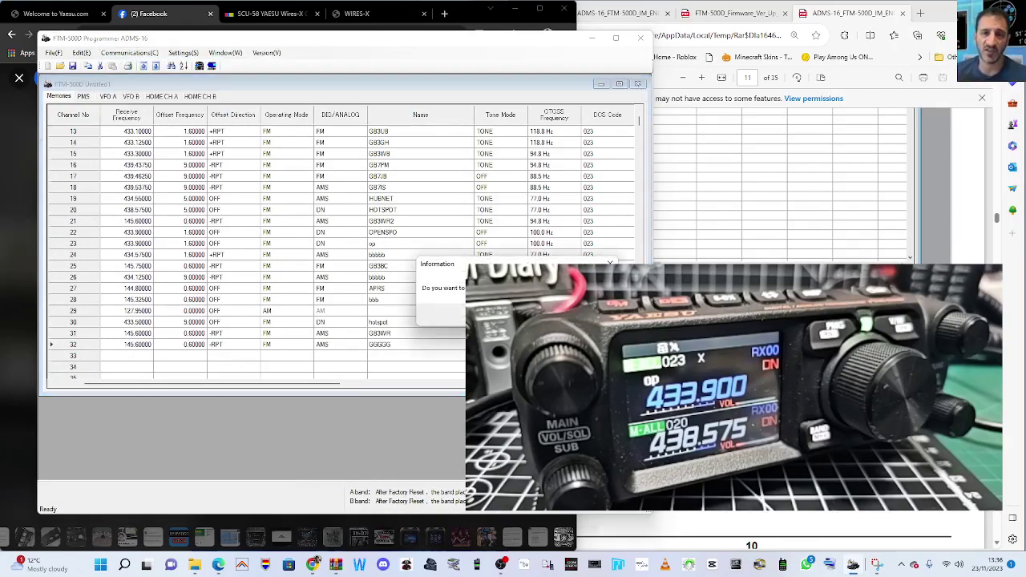
click(454, 319)
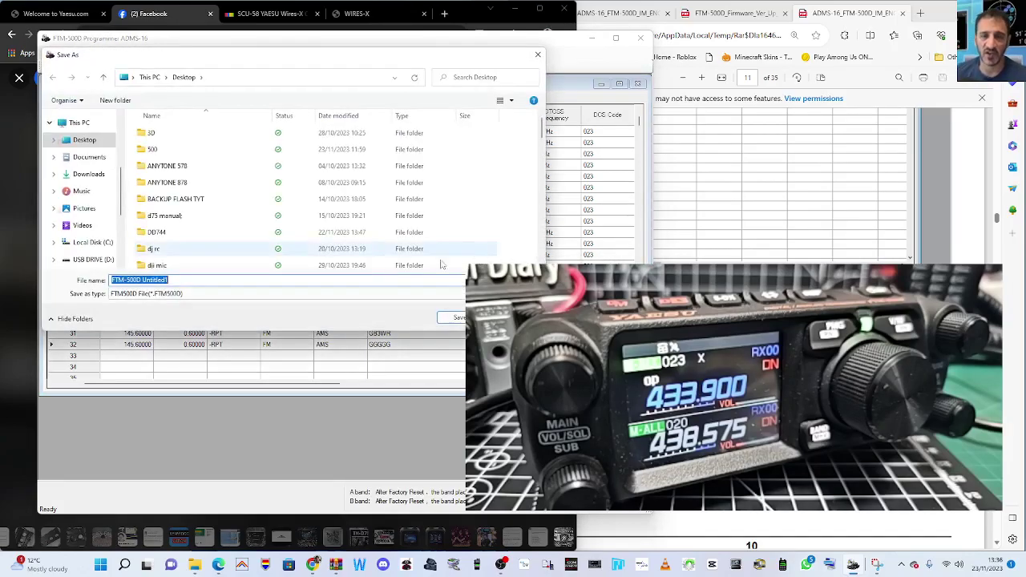
click(454, 319)
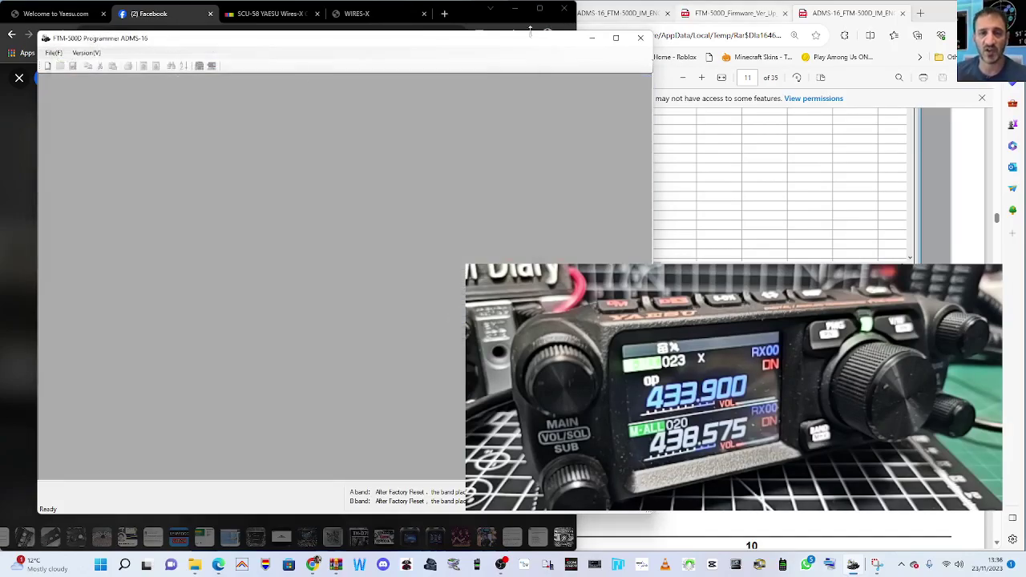
Restart the FTM-500D programmer and move its window towards the upper edge of the desktop
click(640, 37)
click(853, 563)
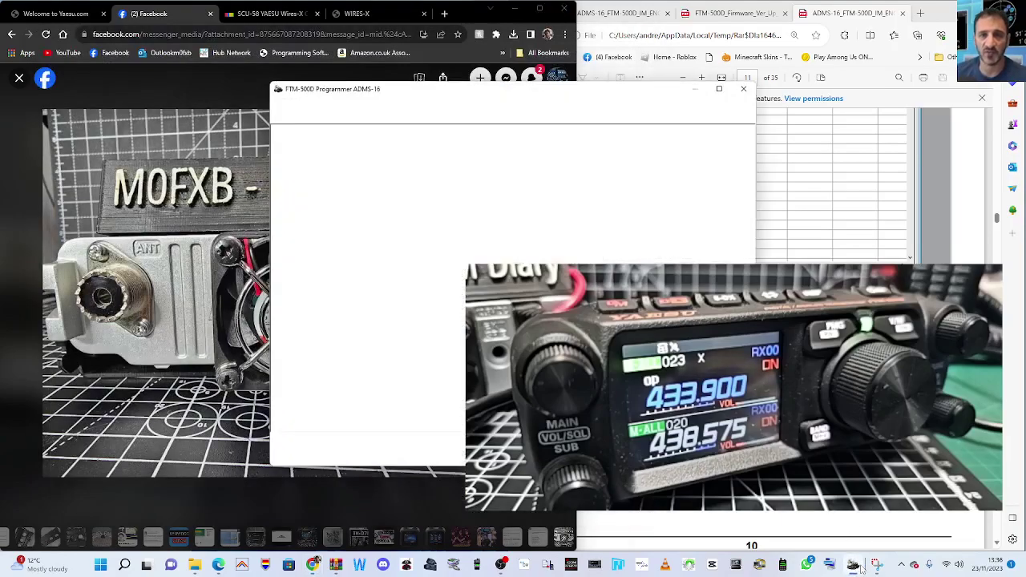
drag(561, 106, 352, 66)
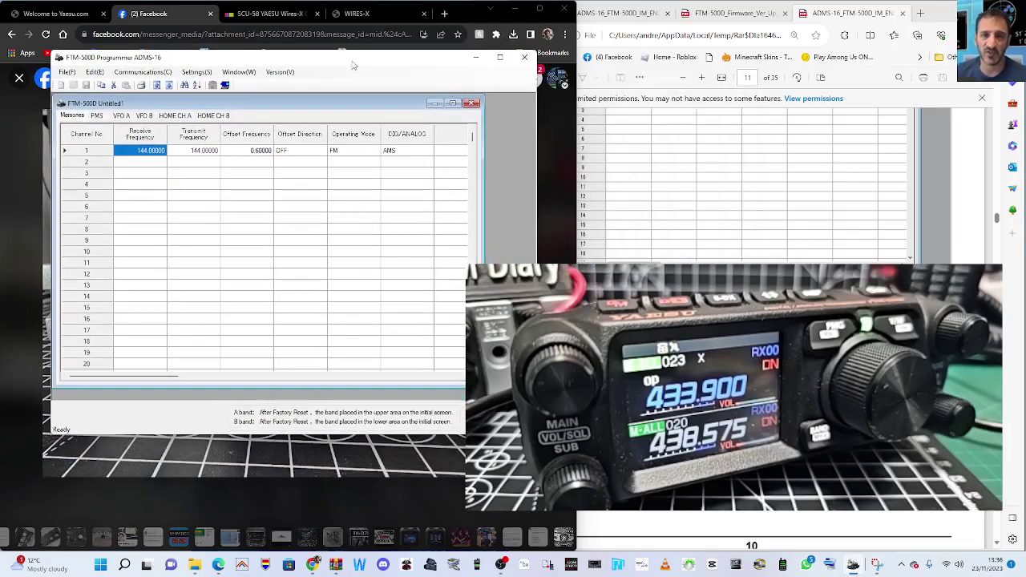
Get ALL data from the SD card by loading CLNFTM500D.dat from FTM500D\BACKUP on USB DRIVE (D:), and check the memory list
click(137, 75)
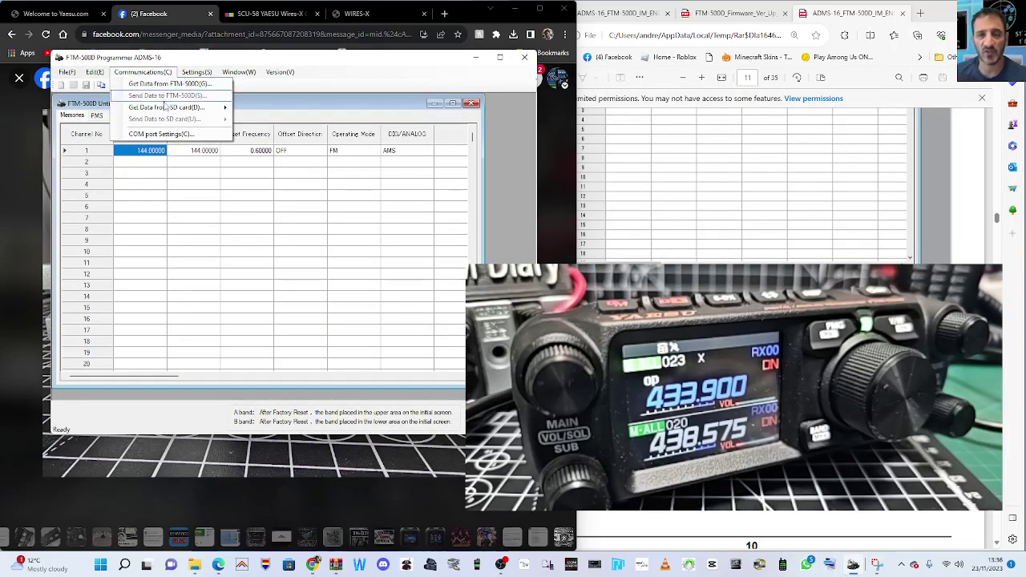
mouse_move(164, 110)
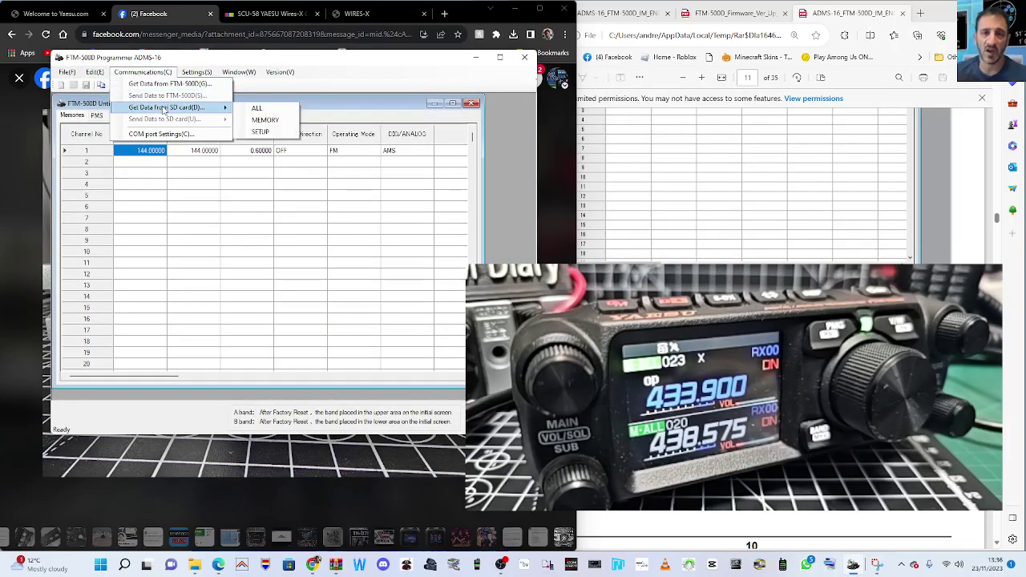
click(257, 108)
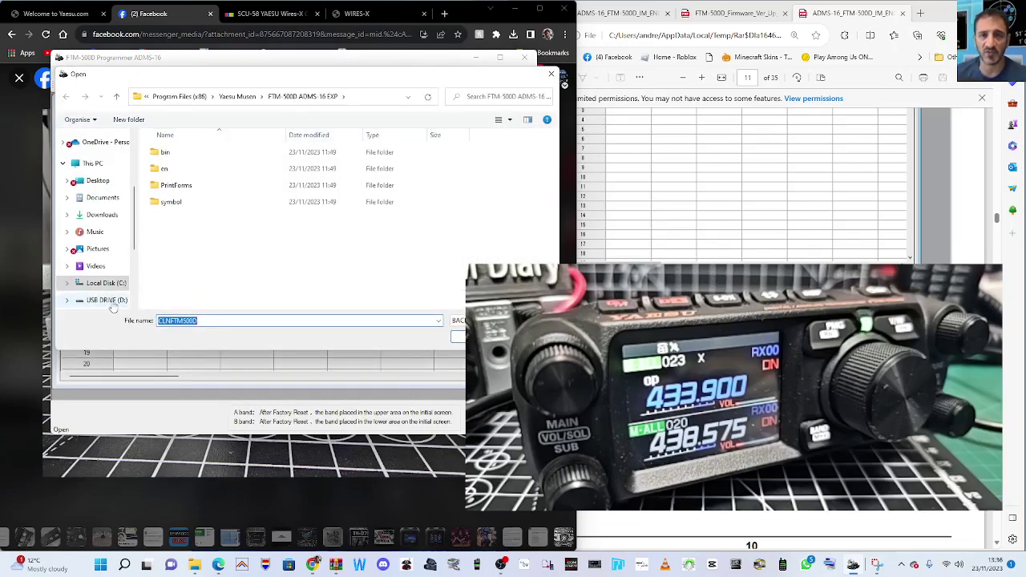
click(104, 301)
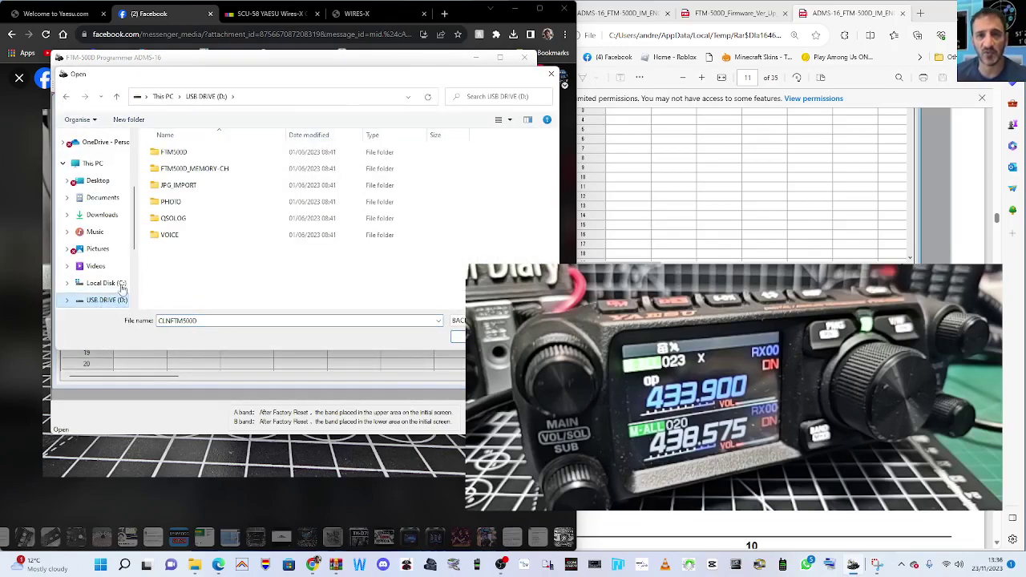
double_click(175, 152)
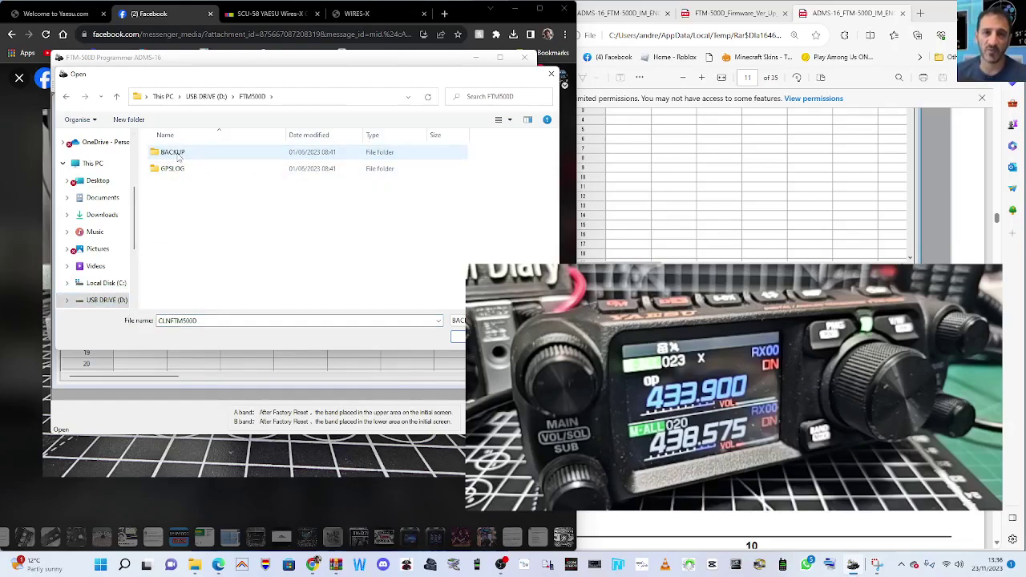
click(116, 97)
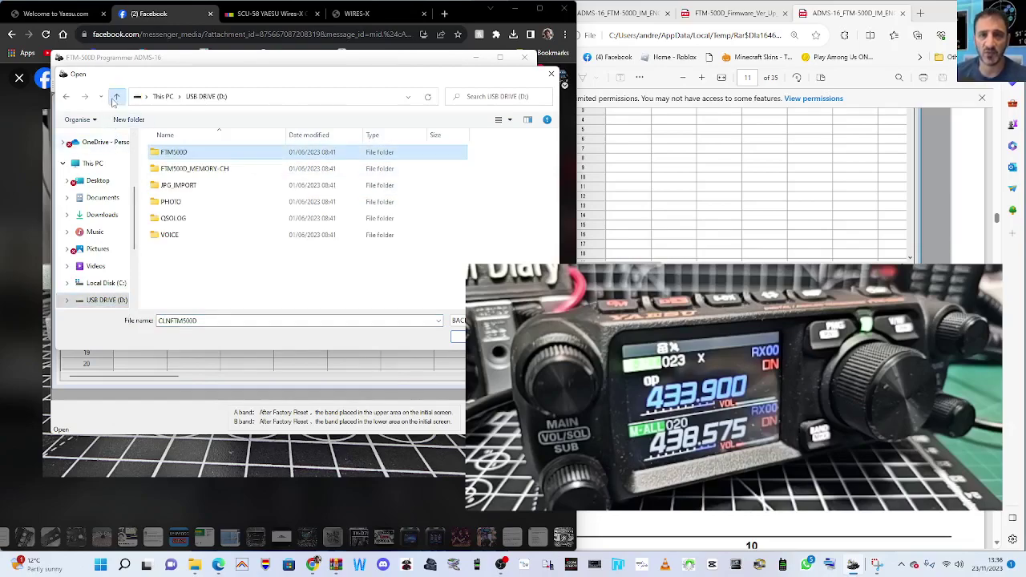
double_click(188, 157)
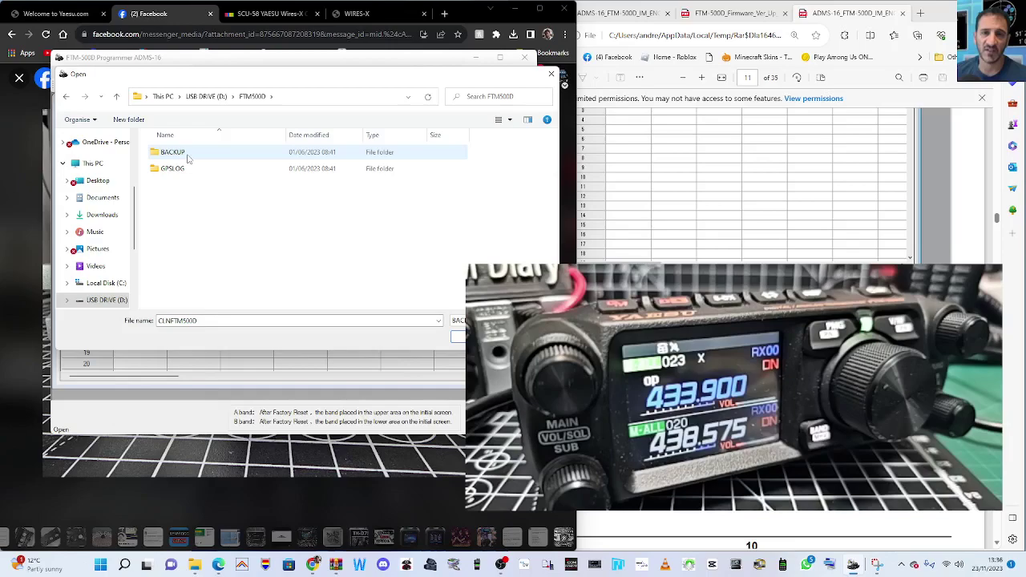
double_click(172, 152)
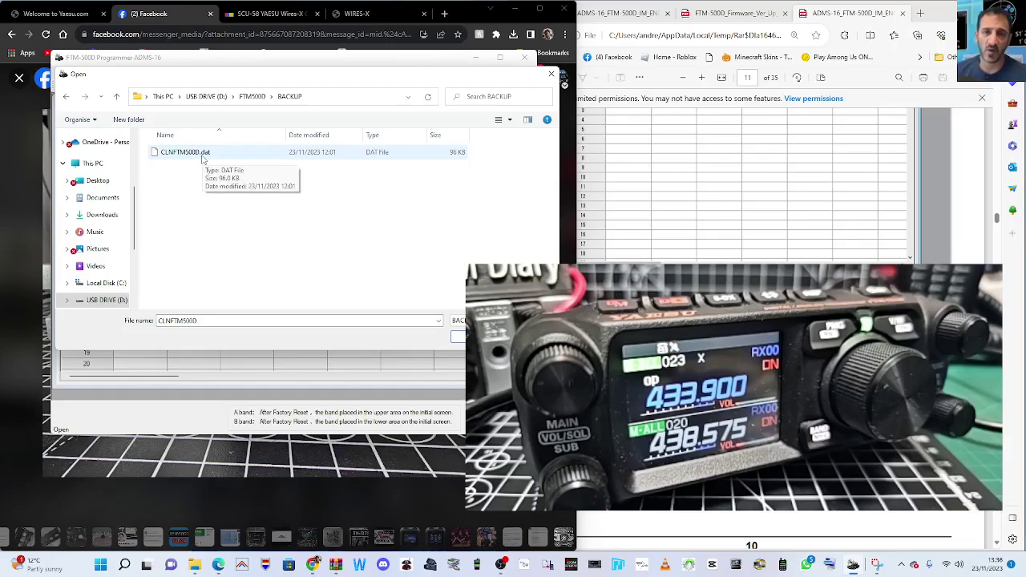
double_click(203, 155)
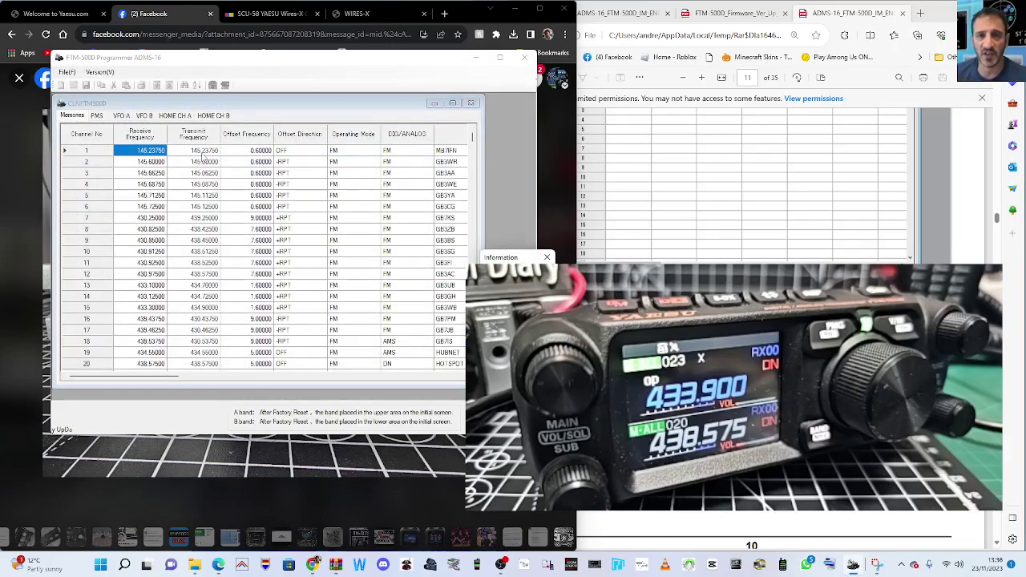
scroll(226, 264, down, 4)
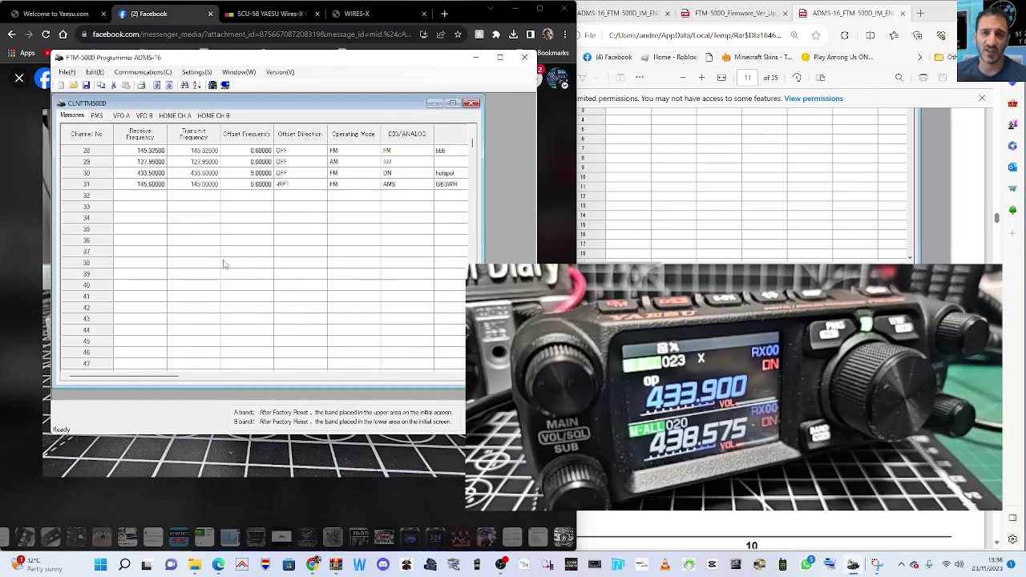
scroll(225, 264, up, 4)
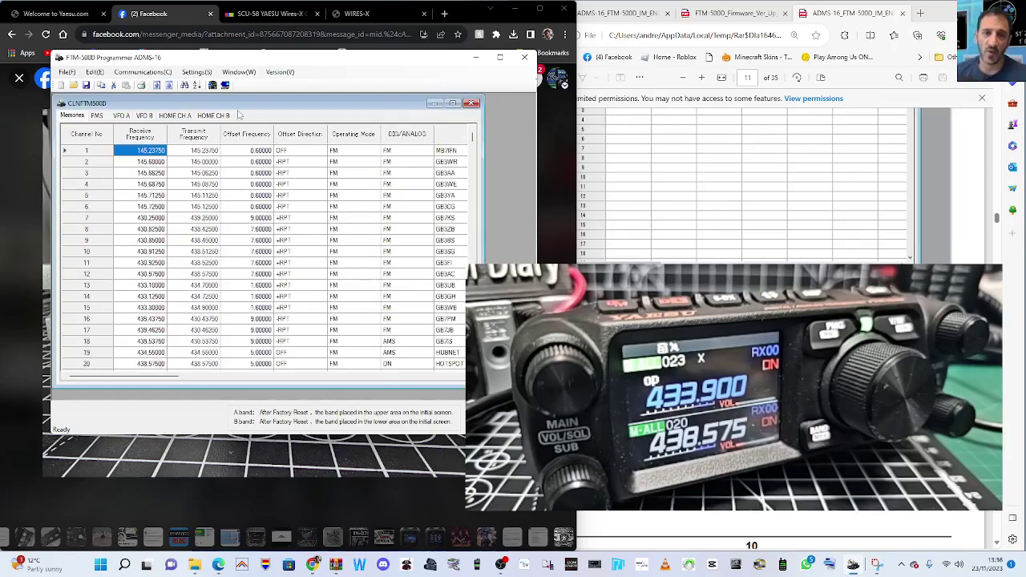
Send ALL data to the SD card, replacing CLNFTM500D.dat in the FTM500D\BACKUP folder on USB DRIVE (D:)
click(148, 74)
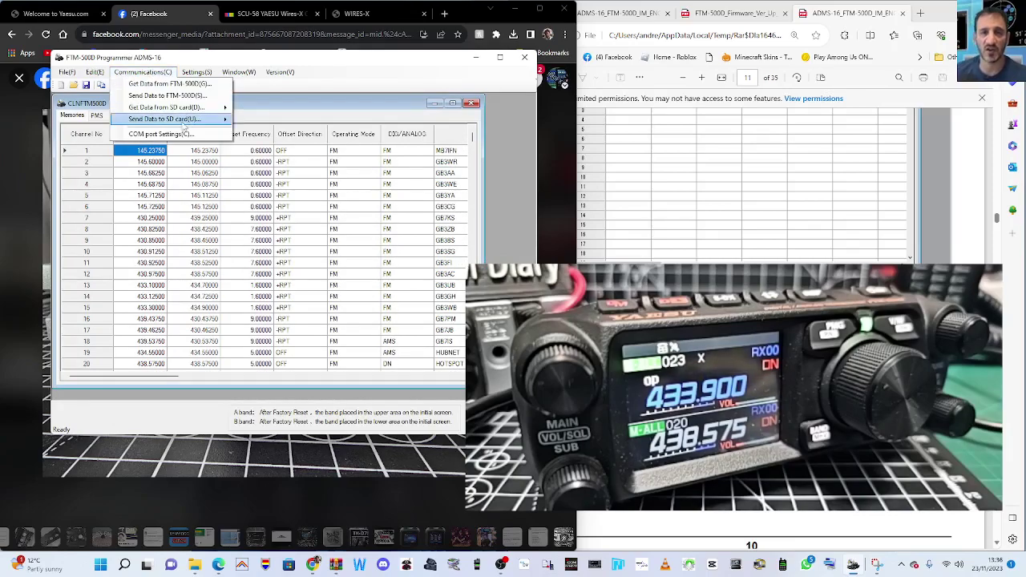
mouse_move(180, 122)
click(269, 121)
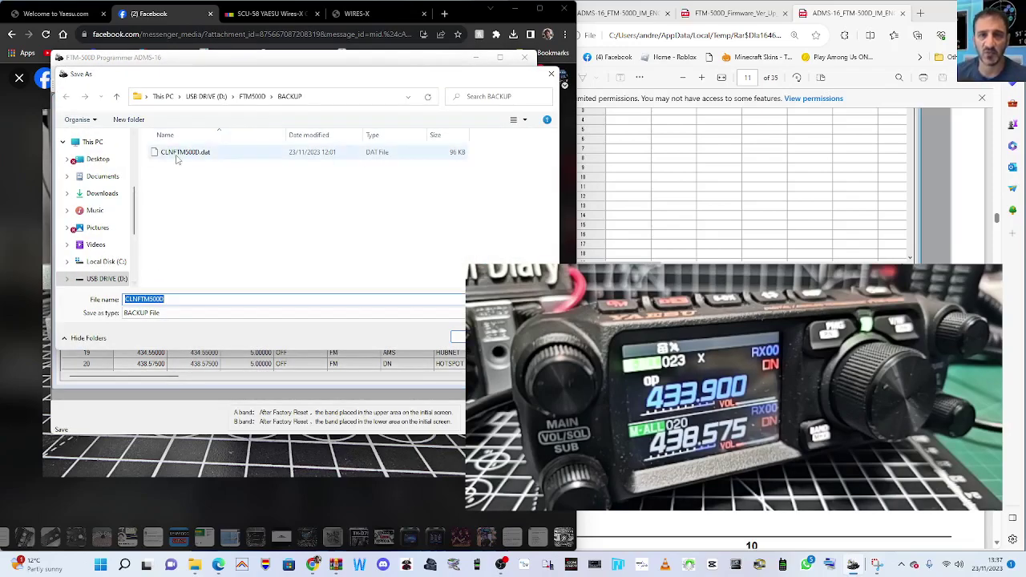
click(201, 157)
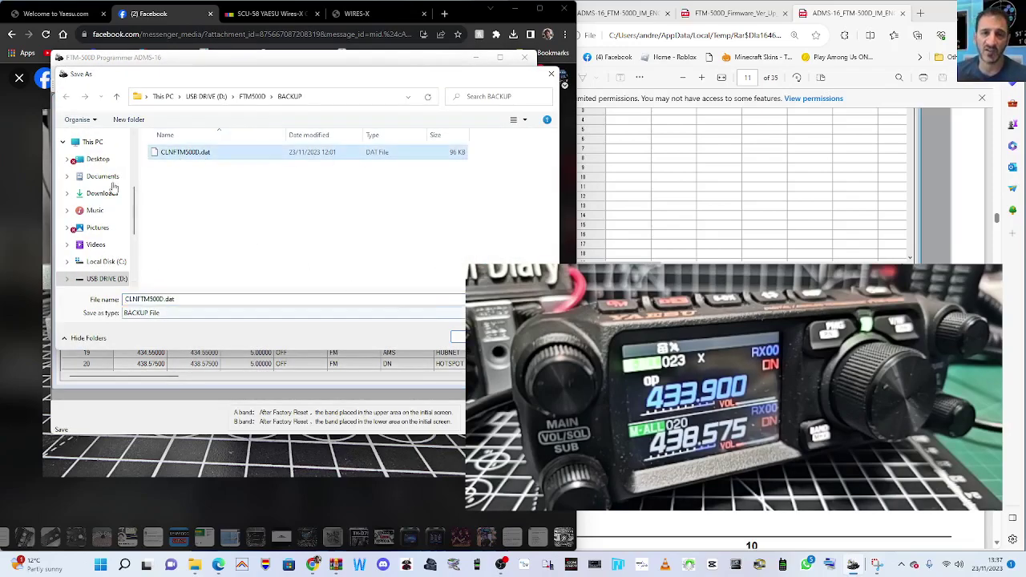
click(458, 337)
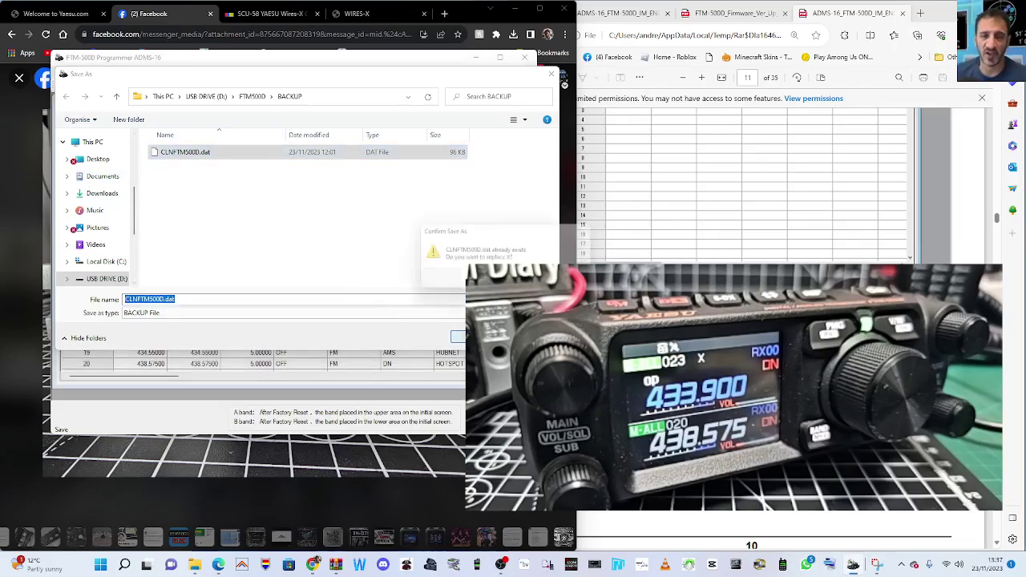
key(Return)
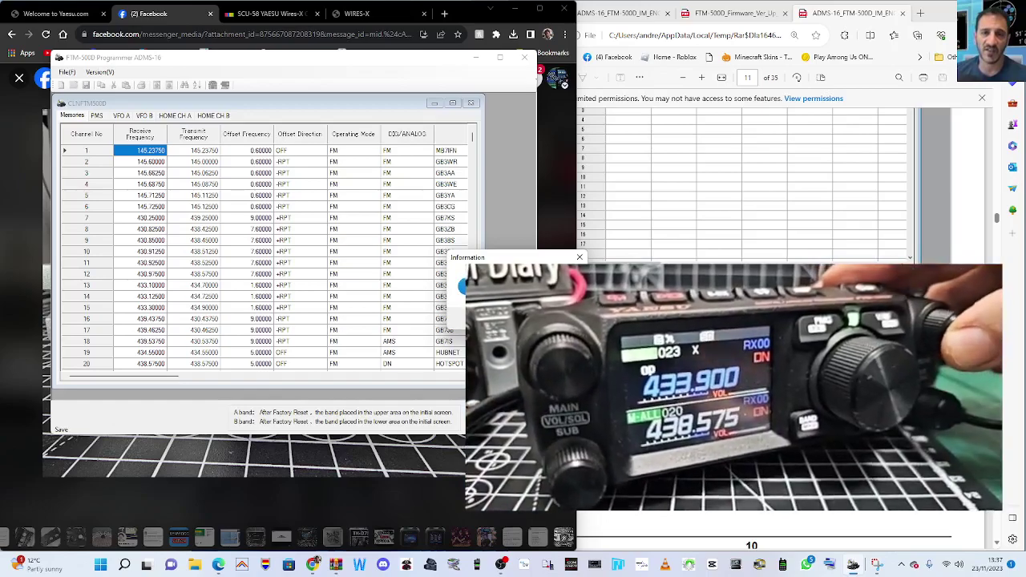
key(Return)
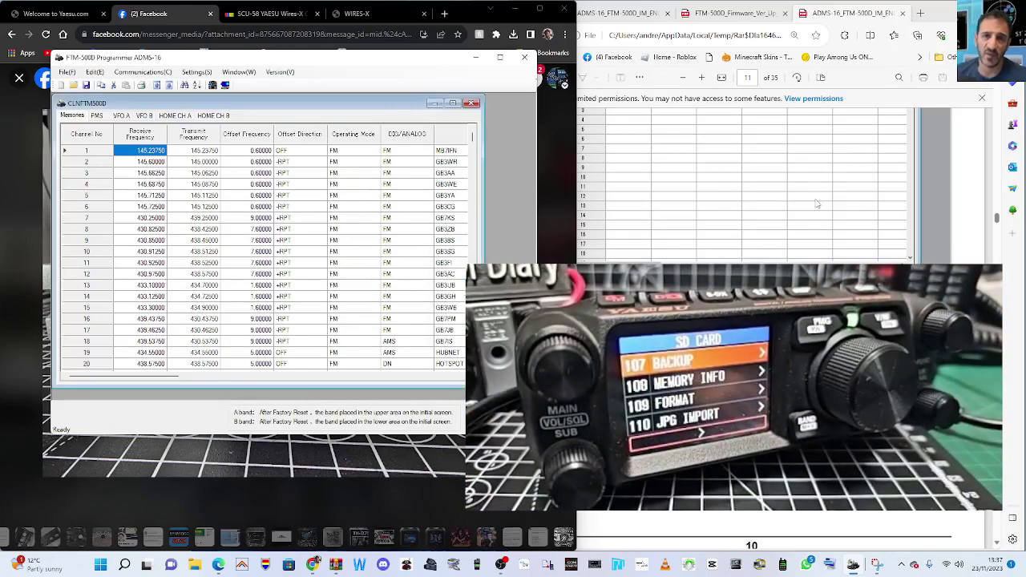